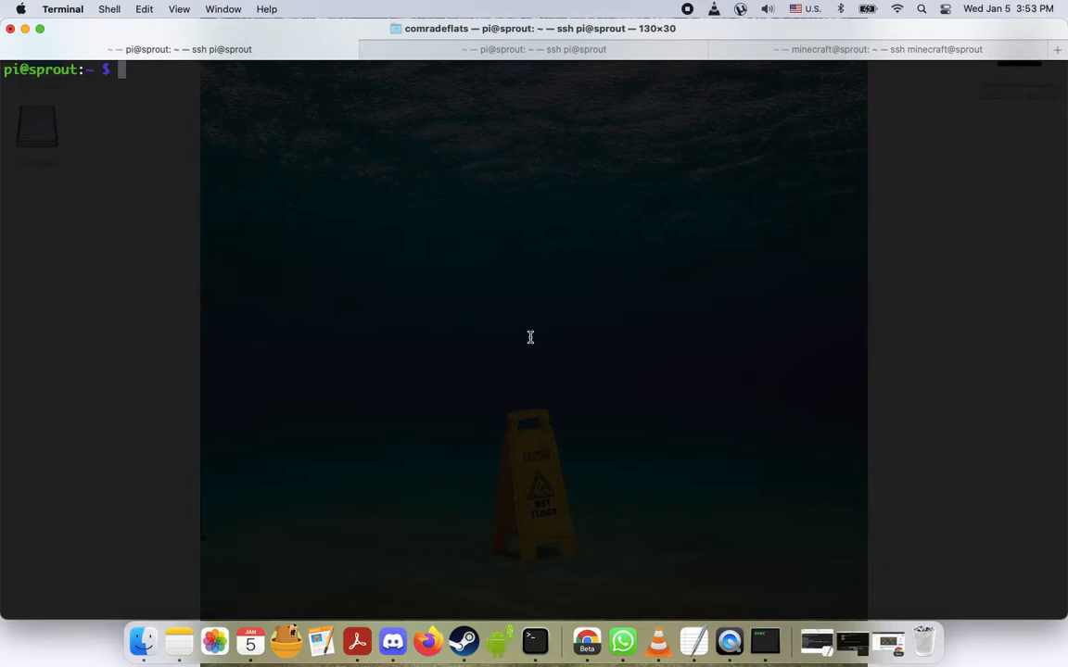
type("hey there!")
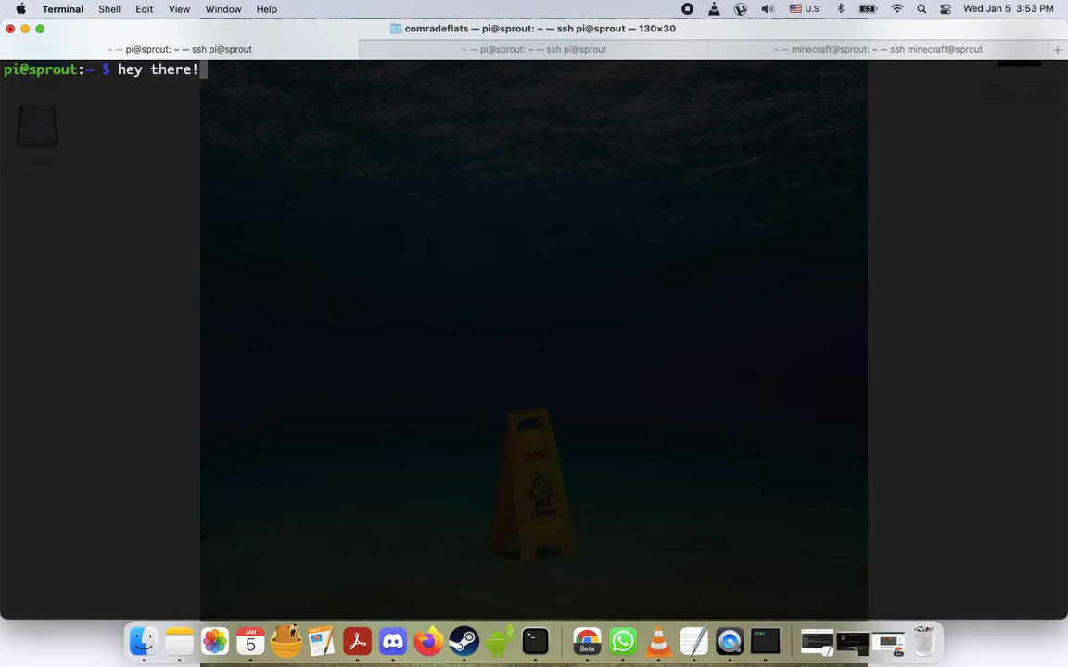
- Erase the typed note from the shell prompt, fixing a typo along the way
key("BackSpace")
key("BackSpace")
key("BackSpace")
key("BackSpace")
key("BackSpace")
key("BackSpace")
key("BackSpace")
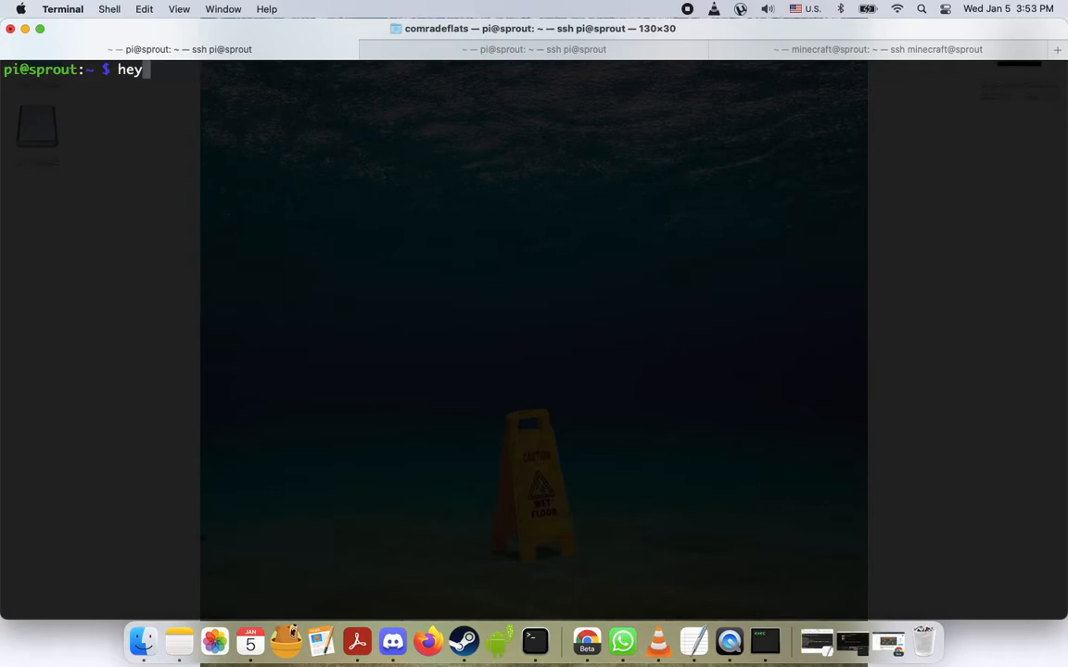
key("BackSpace")
key("BackSpace")
key("BackSpace")
type("systemd ")
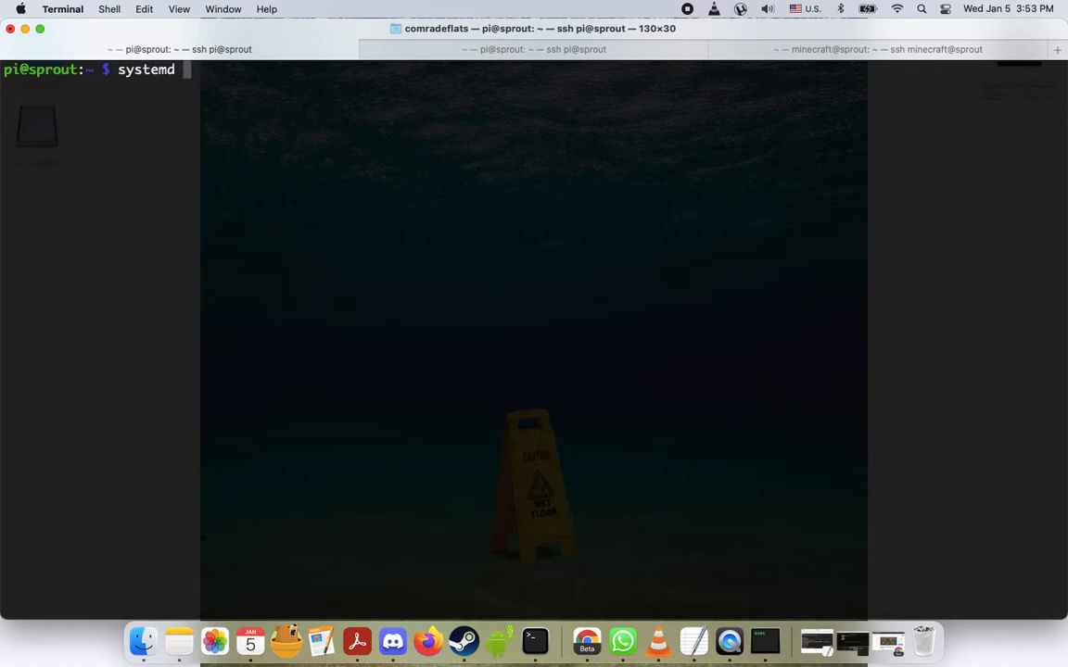
type("service")
type(" -")
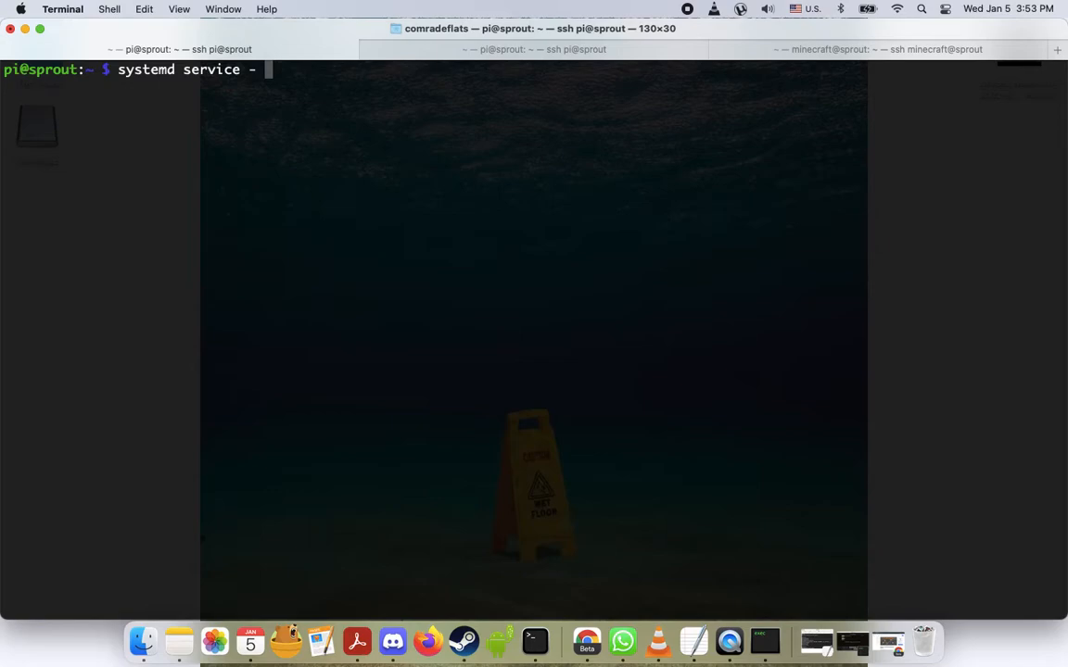
type("lose power, ")
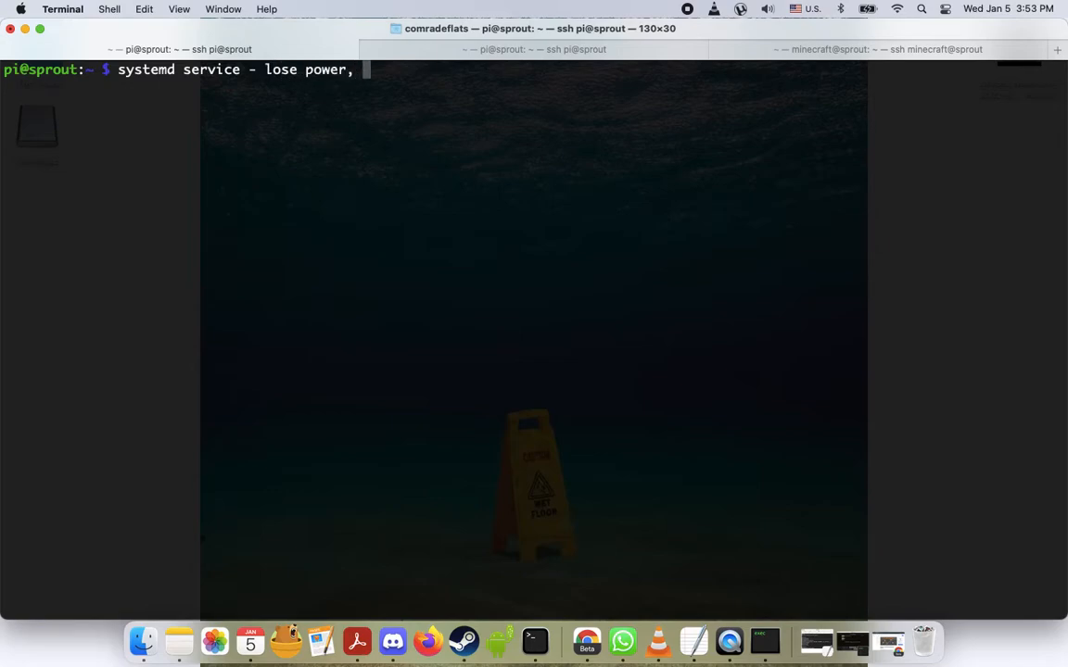
type("lose interen")
key("BackSpace")
key("BackSpace")
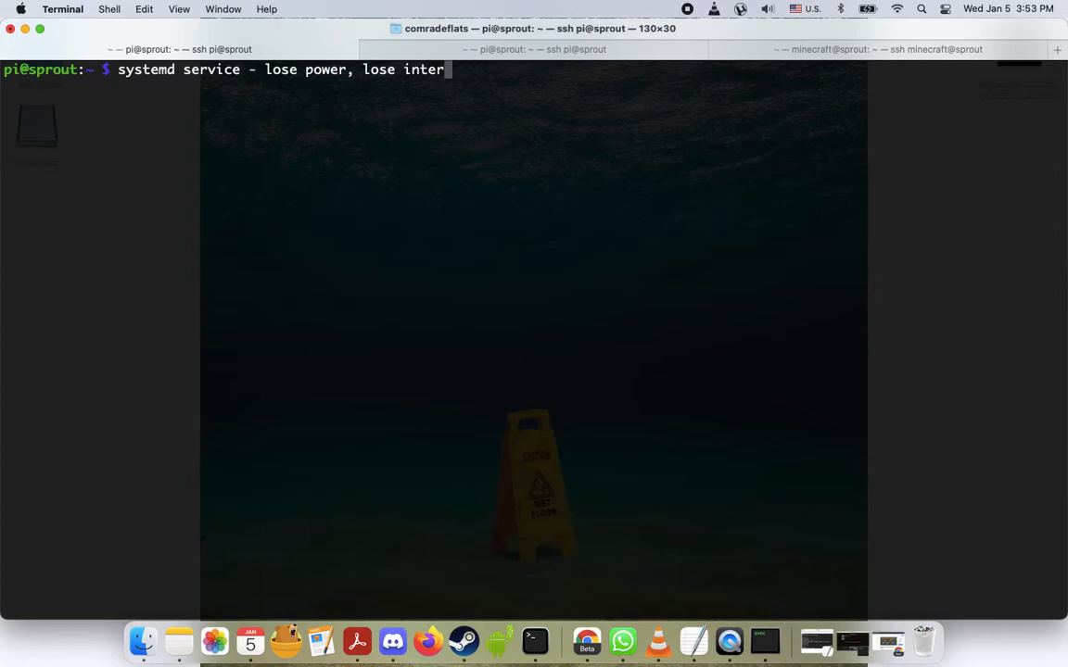
type("net")
key("BackSpace")
key("BackSpace")
key("BackSpace")
key("BackSpace")
key("BackSpace")
key("BackSpace")
key("BackSpace")
key("BackSpace")
key("BackSpace")
key("BackSpace")
key("BackSpace")
key("BackSpace")
key("BackSpace")
key("BackSpace")
key("BackSpace")
key("BackSpace")
key("BackSpace")
key("BackSpace")
key("BackSpace")
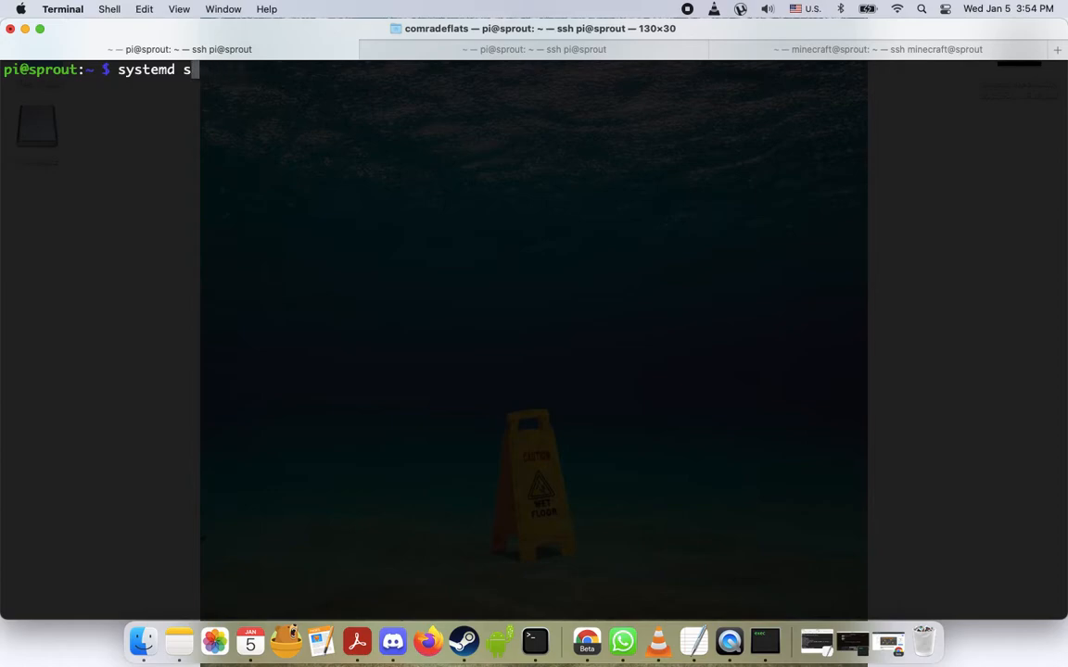
key("BackSpace")
key("BackSpace")
key("BackSpace")
key("BackSpace")
key("BackSpace")
key("BackSpace")
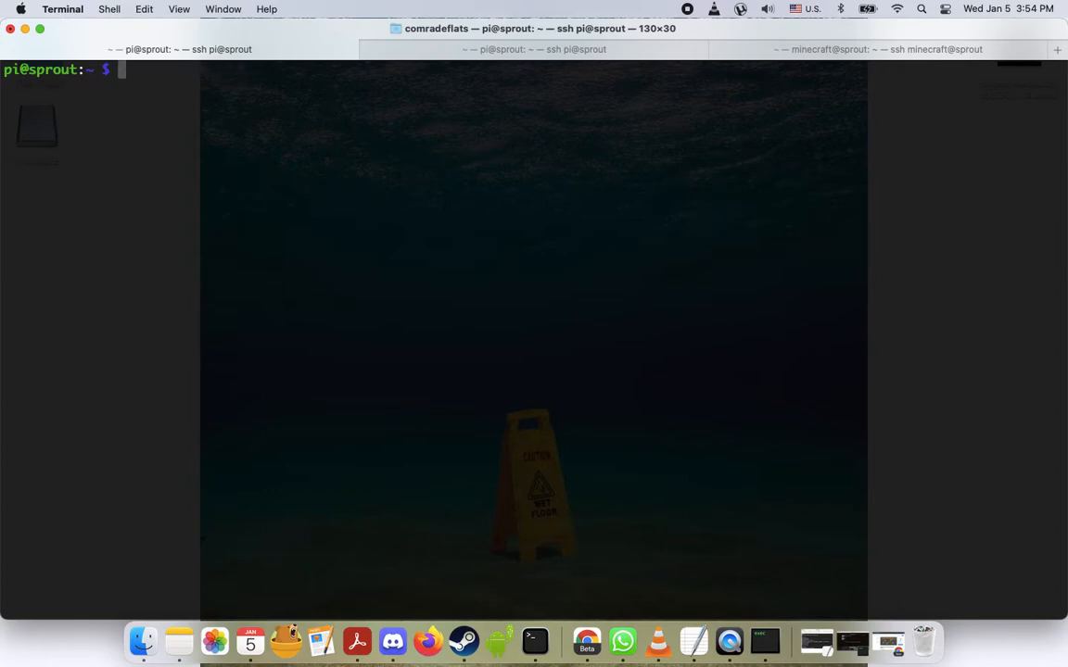
type("cd /etc/")
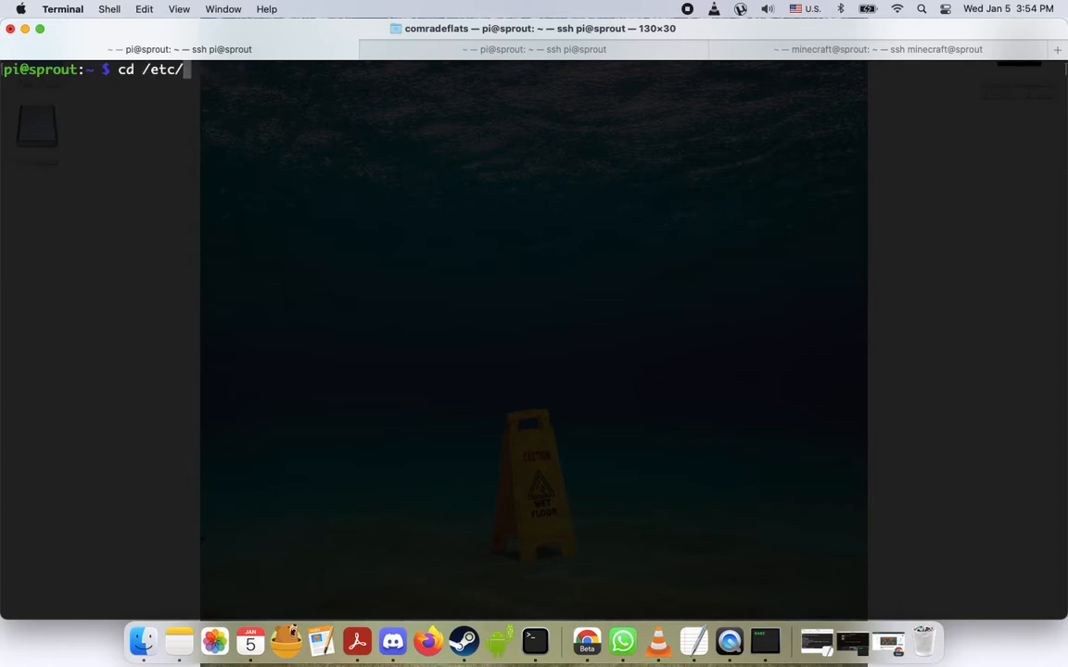
type("systemd/")
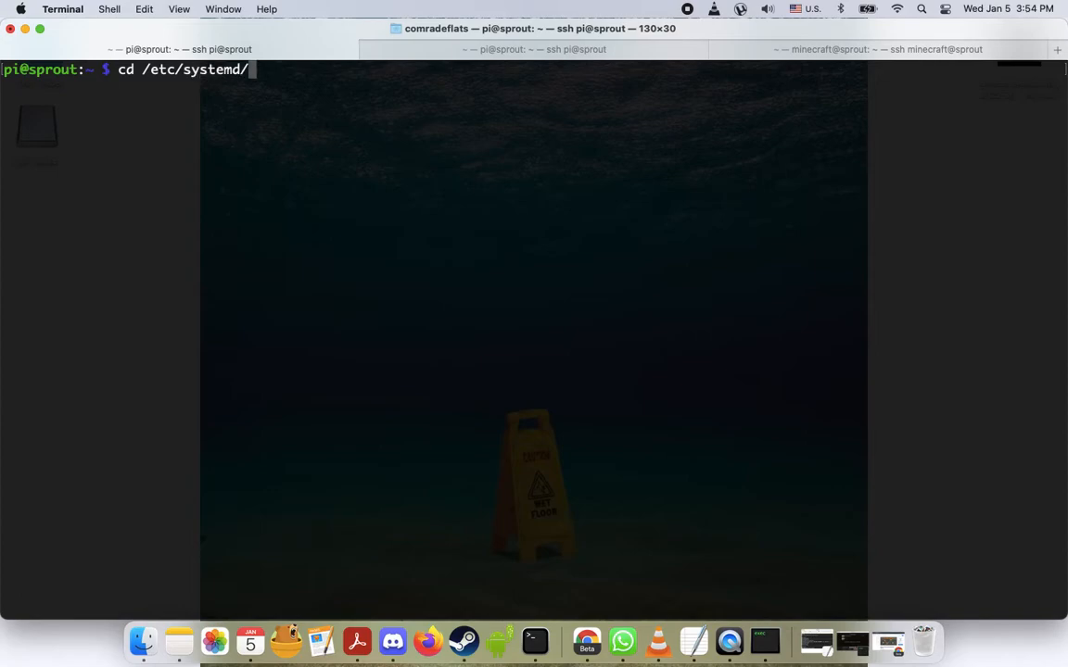
type("system/")
- Change into /etc/systemd/system and list it, pointing out the existing minecraft.service unit
key("Return")
type("ls")
key("Return")
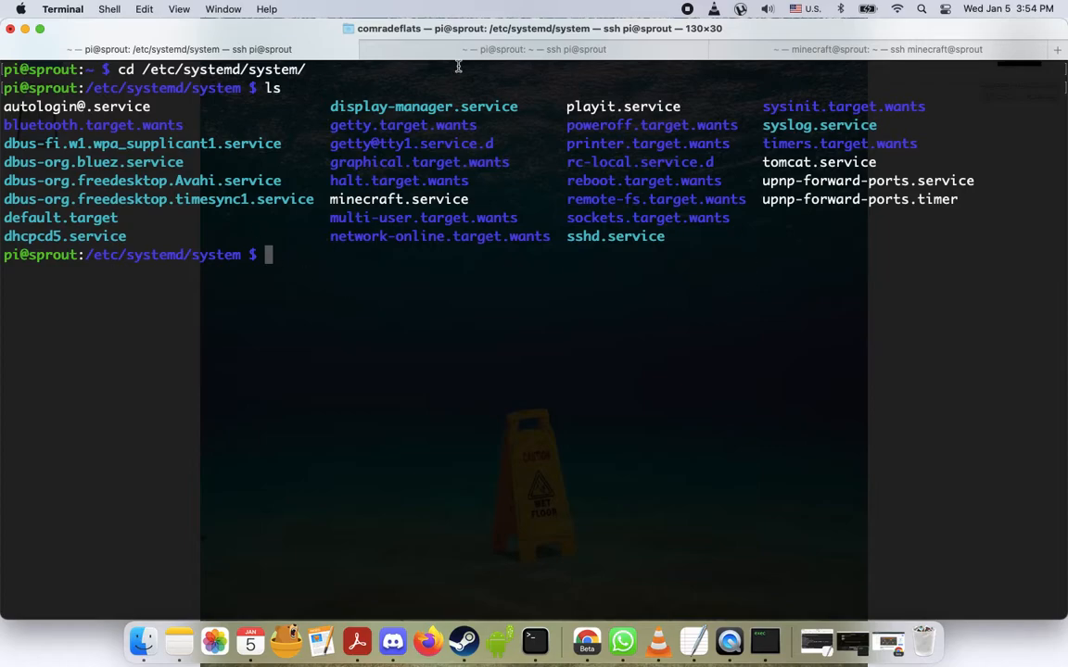
double_click(380, 199)
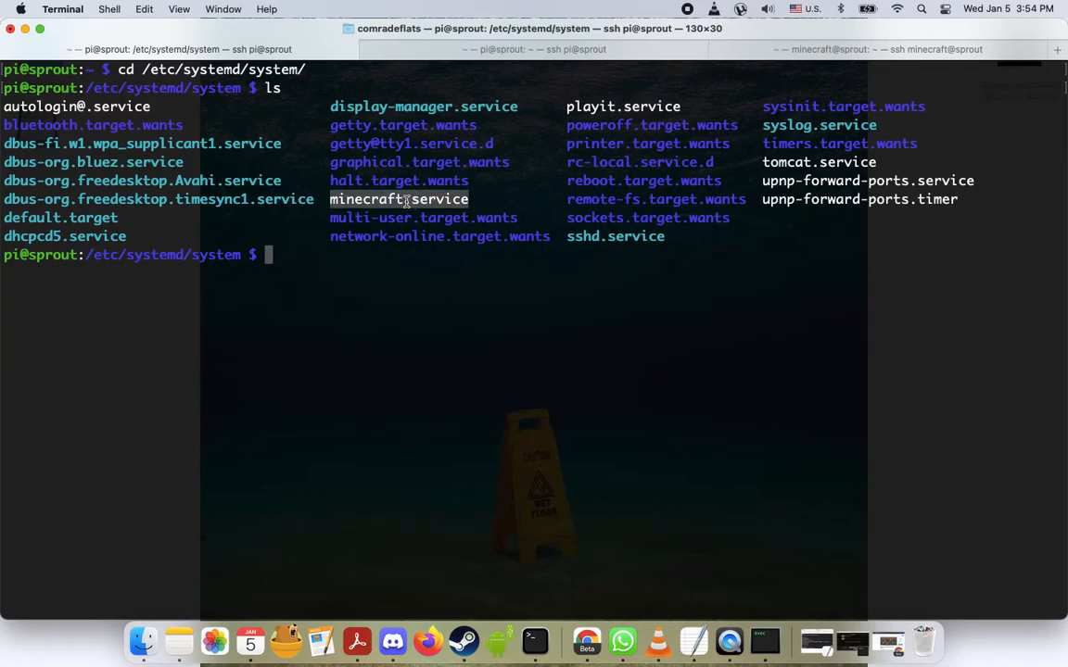
left_click(369, 185)
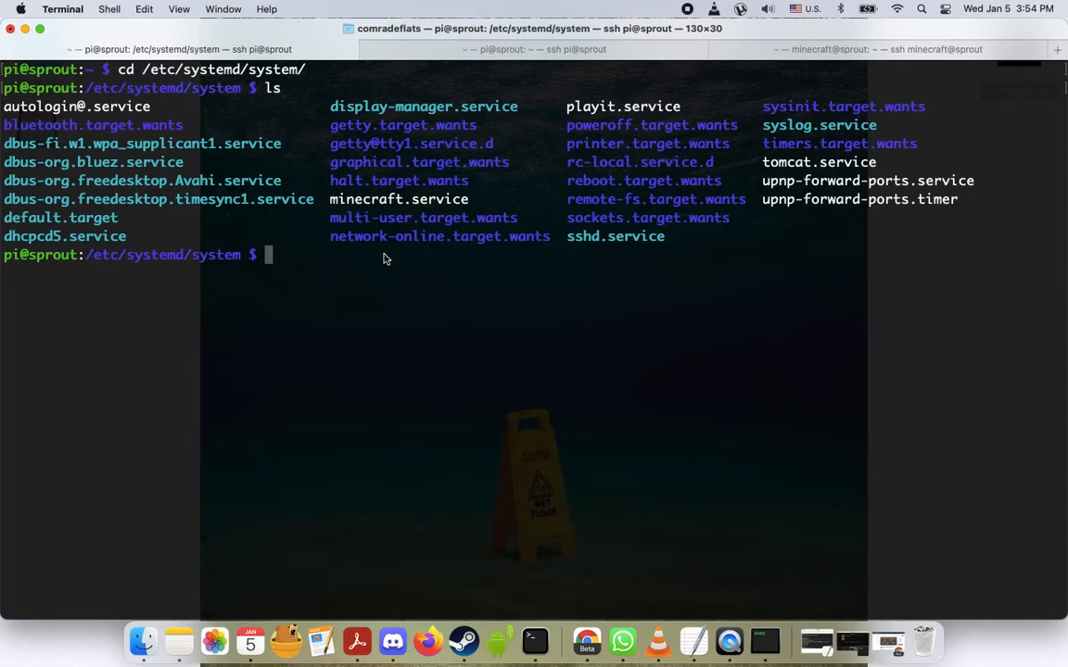
type("sudo nano mc1")
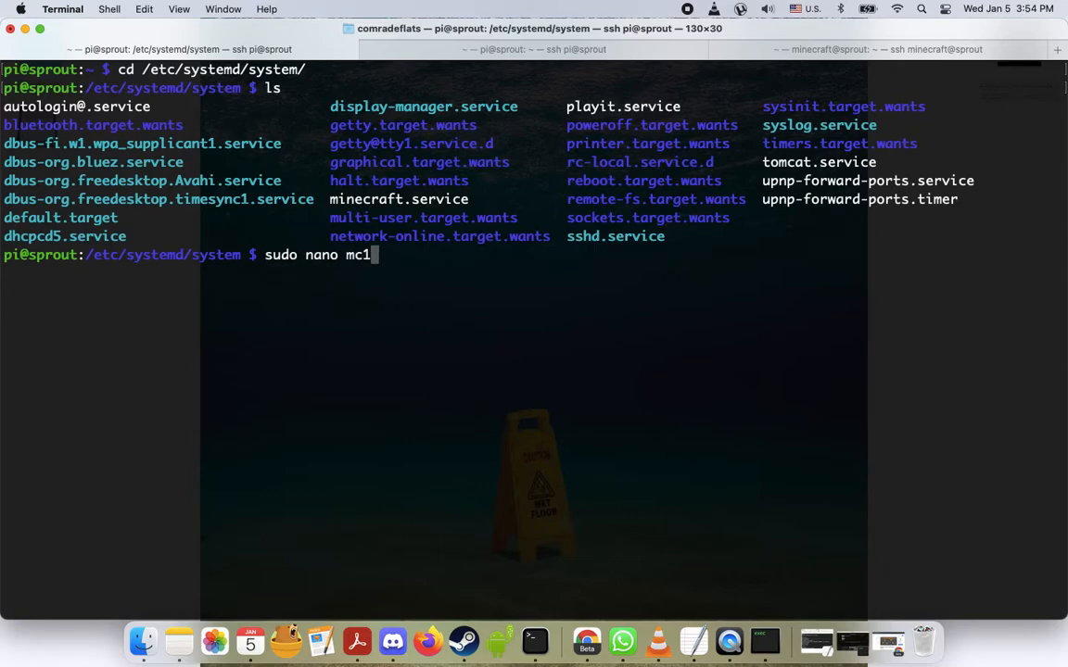
type(".service")
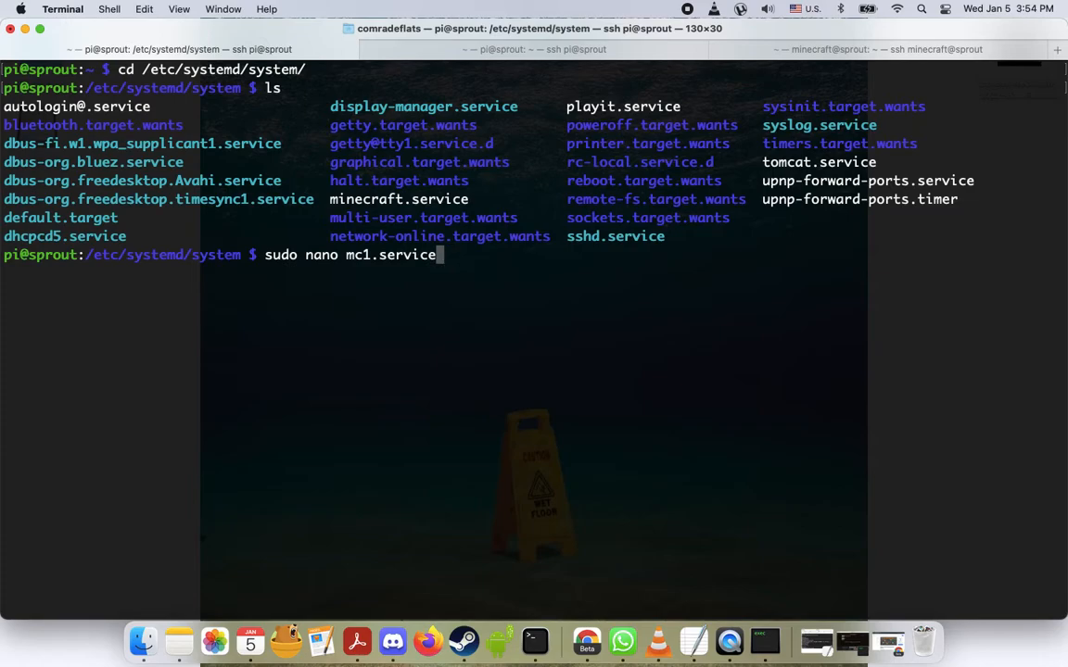
- Review the mc1.service file name in the sudo nano command before opening it
key("Left")
key("Left")
key("Left")
key("Left")
key("Left")
key("Left")
key("Left")
key("Right")
key("Right")
key("Right")
key("Right")
key("Right")
key("Right")
key("Right")
key("Right")
key("Return")
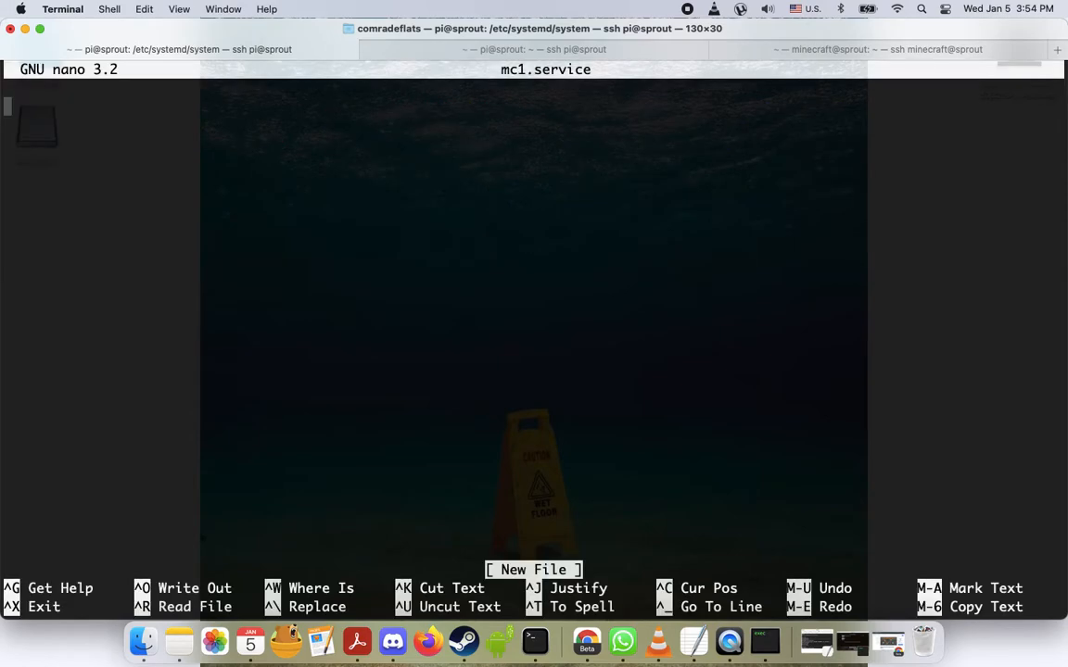
type("[Unit] Description=Minecraft Test Service  [Service] User=minecraft Group=minecraft WorkingDirectory=/opt/mc1 ExecStart=/usr/bin/java -Xms128M -Xmx6500M -jar /opt/mc1/server.jar nogui RestartSec=10 Restart=always  [Install] WantedBy=multi-user.target")
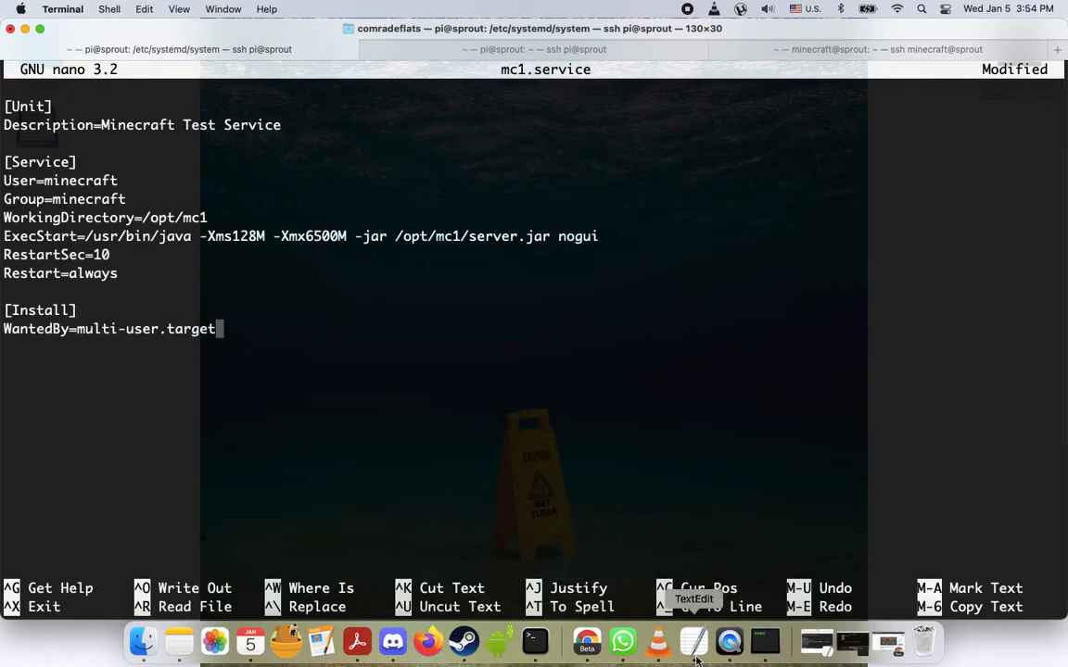
left_click(710, 642)
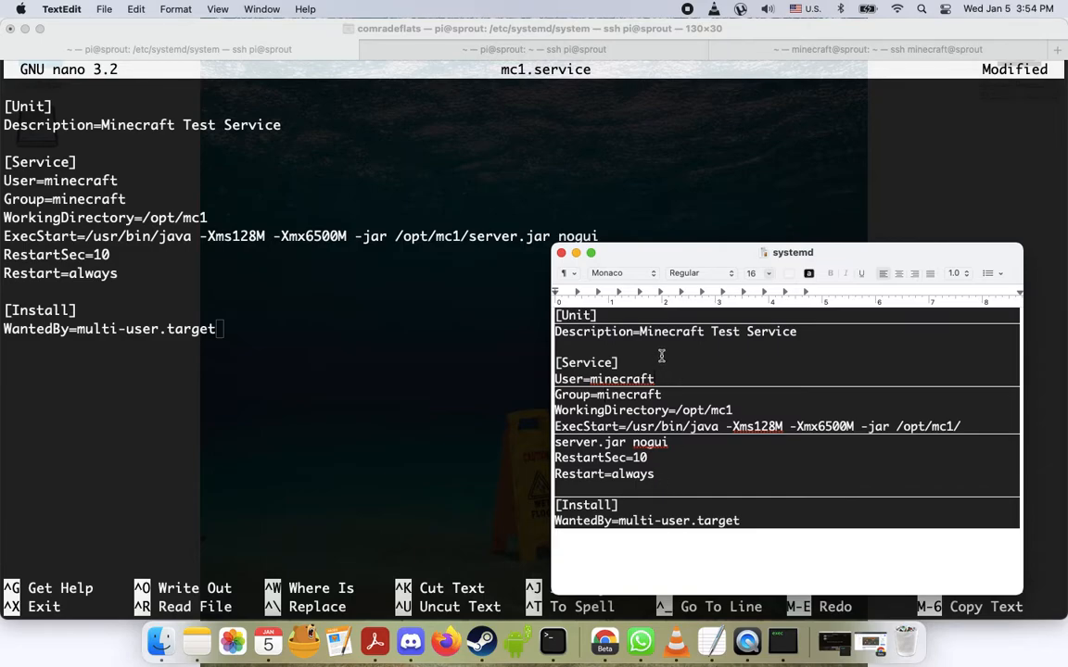
left_click(576, 252)
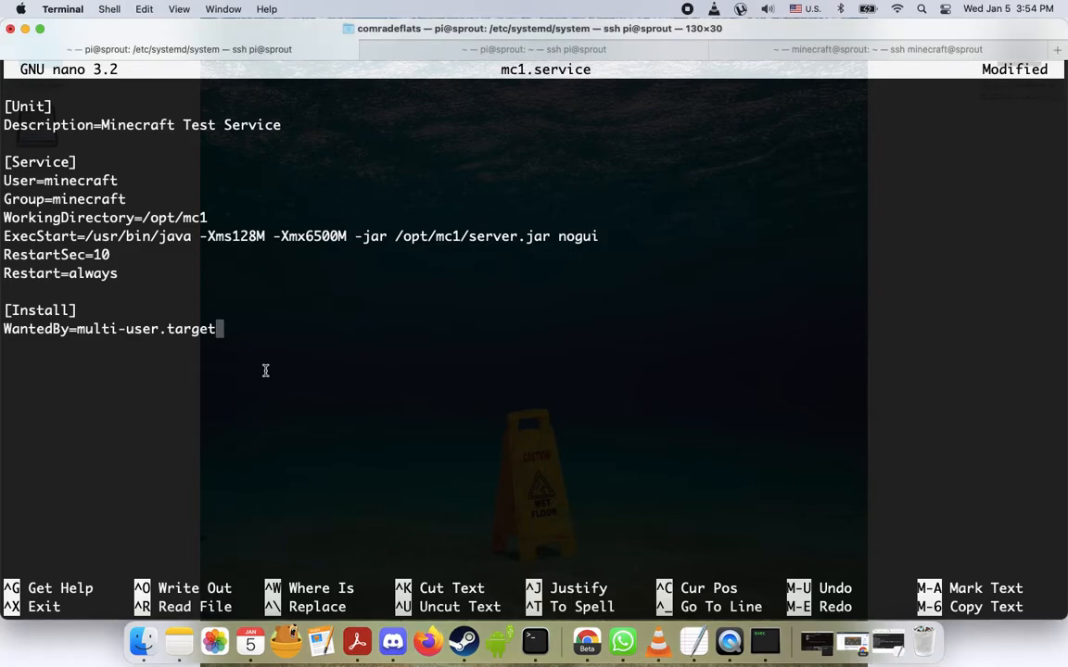
key("Up")
key("Up")
key("Up")
key("Up")
key("Up")
key("Up")
key("Up")
key("Up")
key("Up")
key("Up")
key("Up")
key("ctrl+Right")
key("ctrl+Right")
key("End")
key("Down")
key("Down")
key("Down")
key("Left")
key("Left")
key("Left")
key("Left")
key("Left")
key("Left")
key("Left")
key("Left")
key("Right")
key("Right")
key("Right")
key("Right")
key("Right")
key("Right")
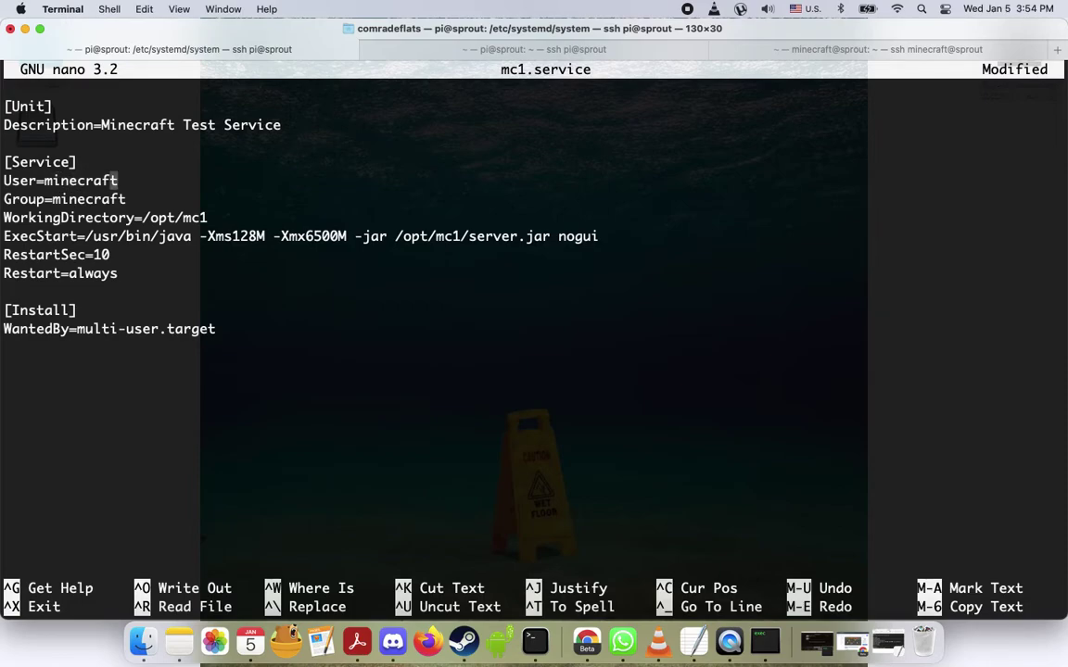
key("Down")
key("Right")
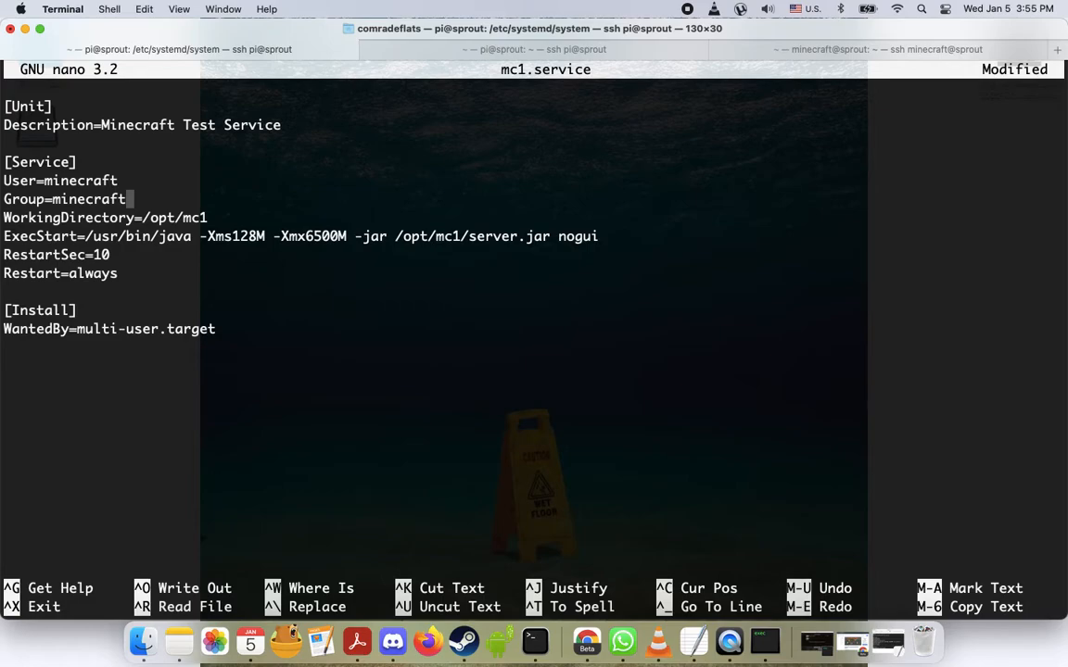
key("Left")
- Run sudo adduser mc1 in the pi@sprout session, set its password, skip the info fields, then start a new local tab
left_click(481, 51)
type("sudo")
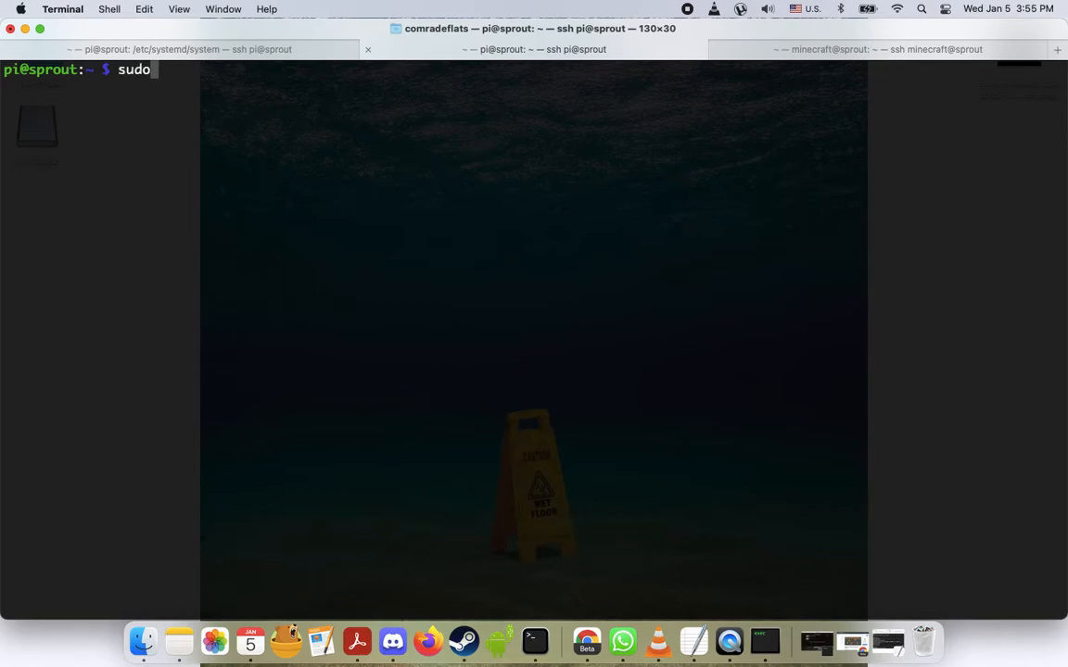
type(" adduser ")
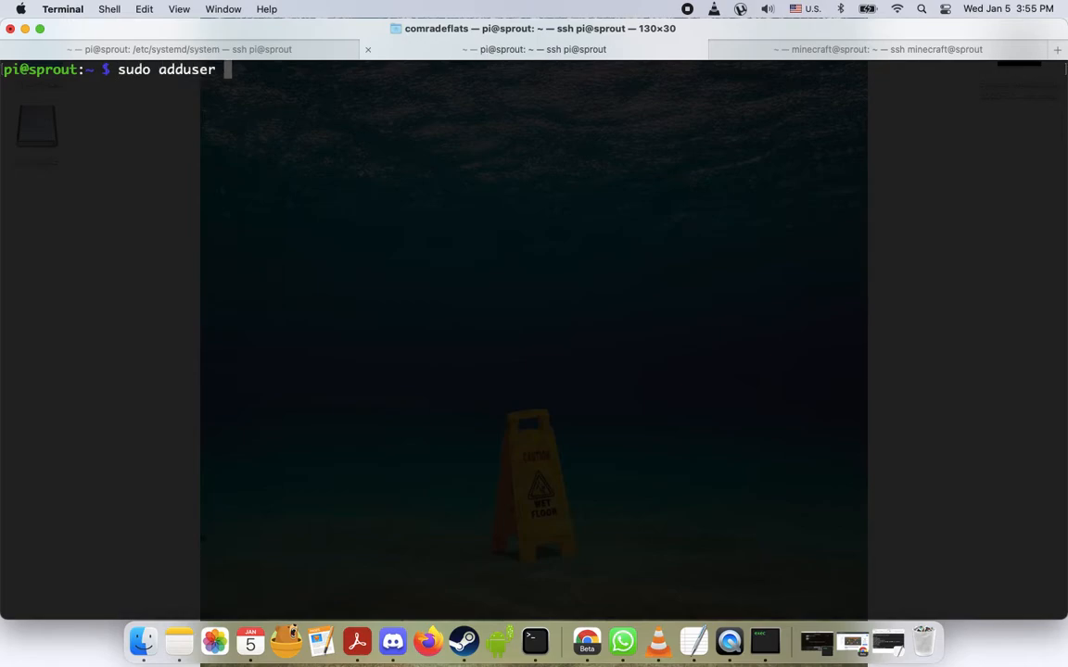
type("mc1")
key("Return")
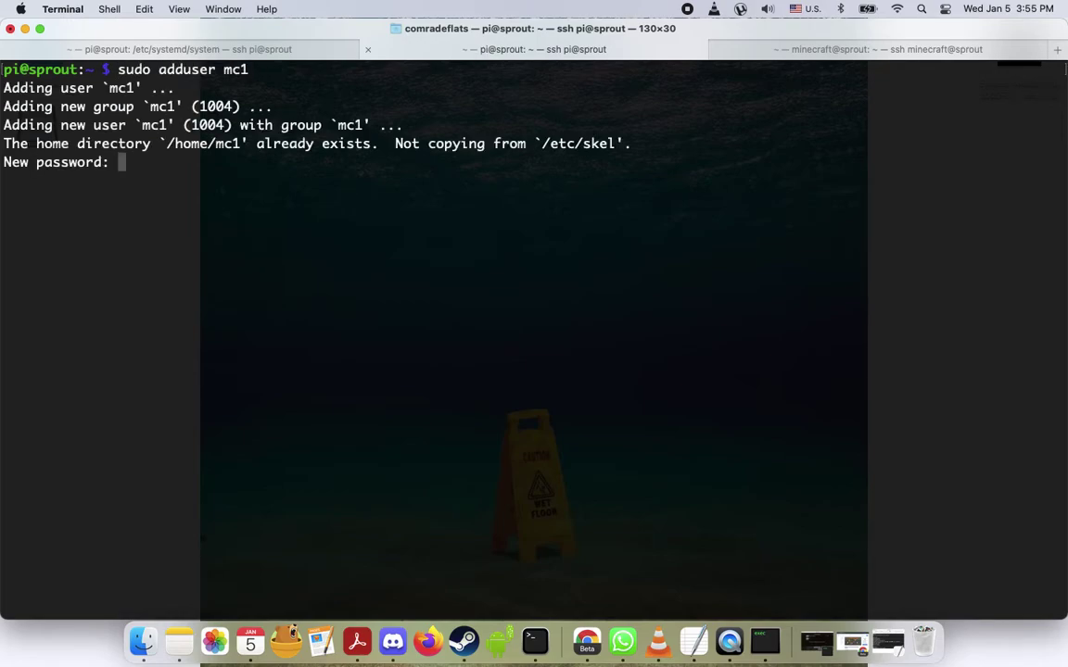
key("Return")
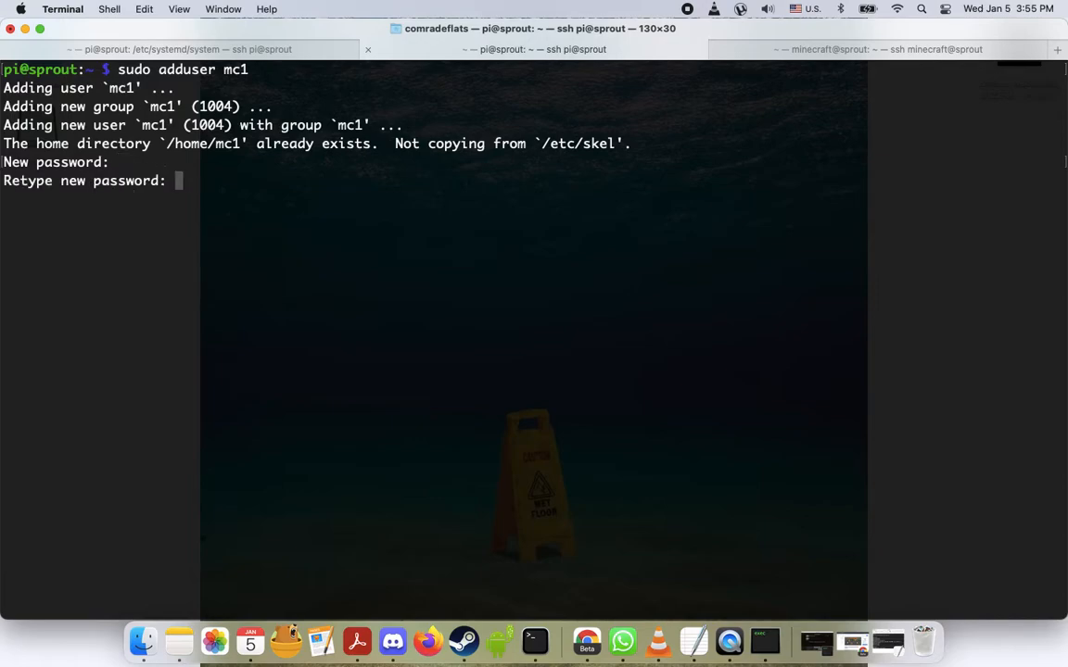
key("Return")
key("Return")
key("Return")
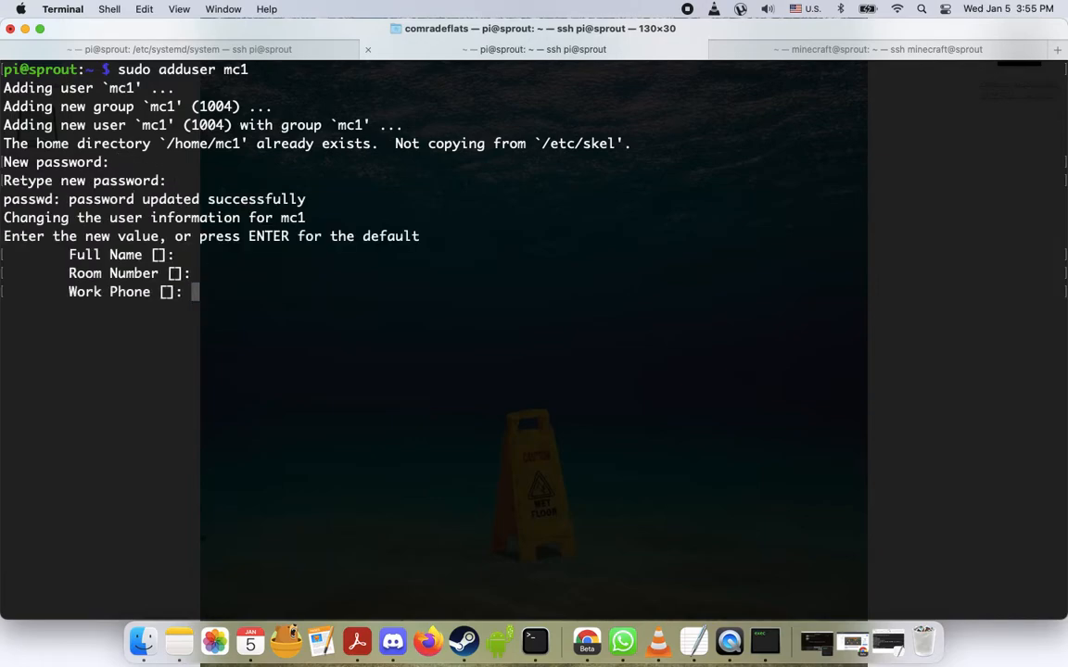
key("Return")
key("Return")
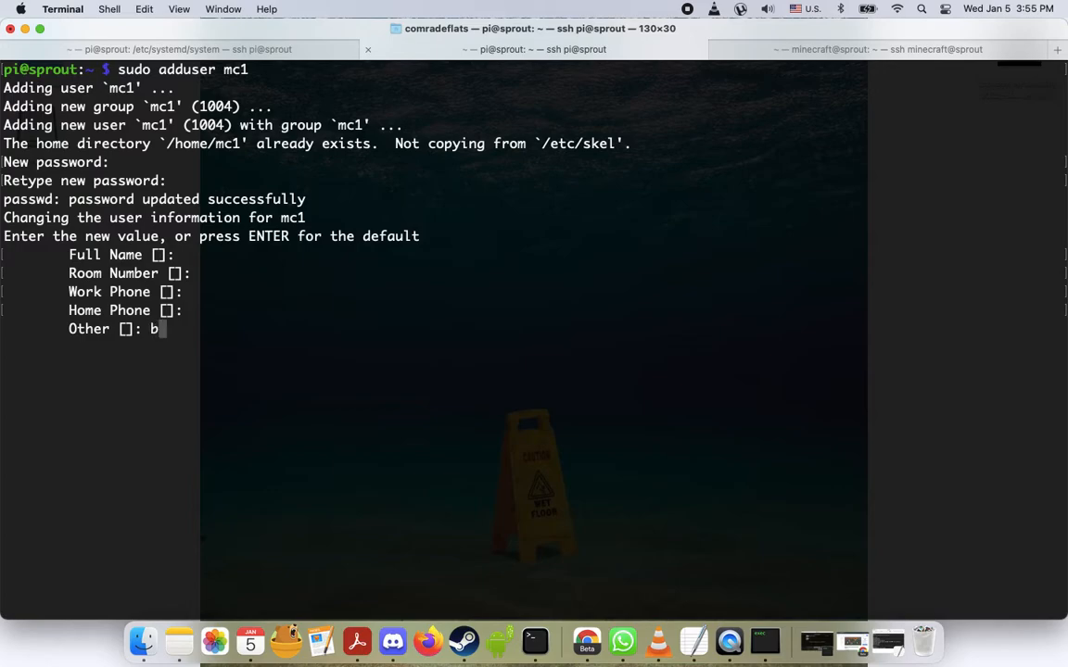
key("Return")
type("y")
key("Return")
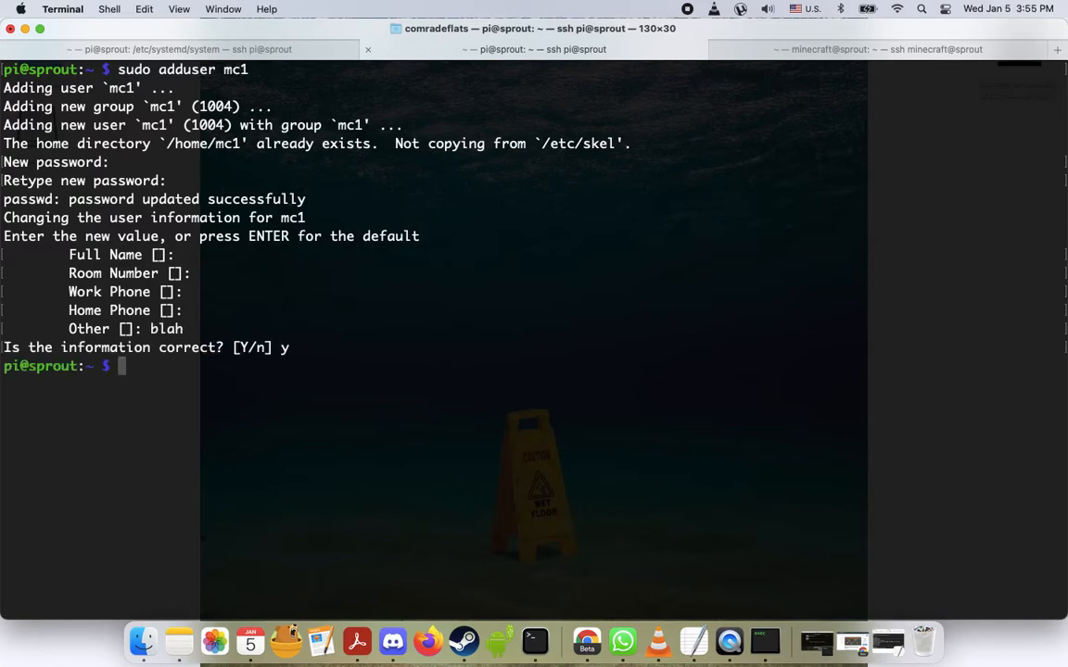
key("super+t")
type("ss")
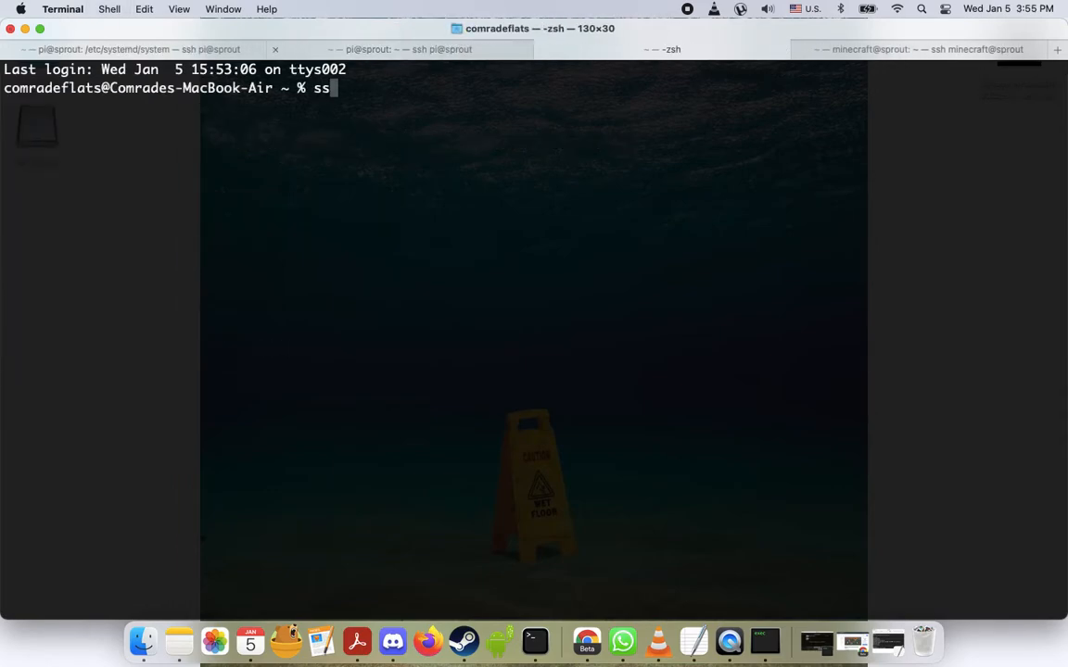
type("h mc1@sprout")
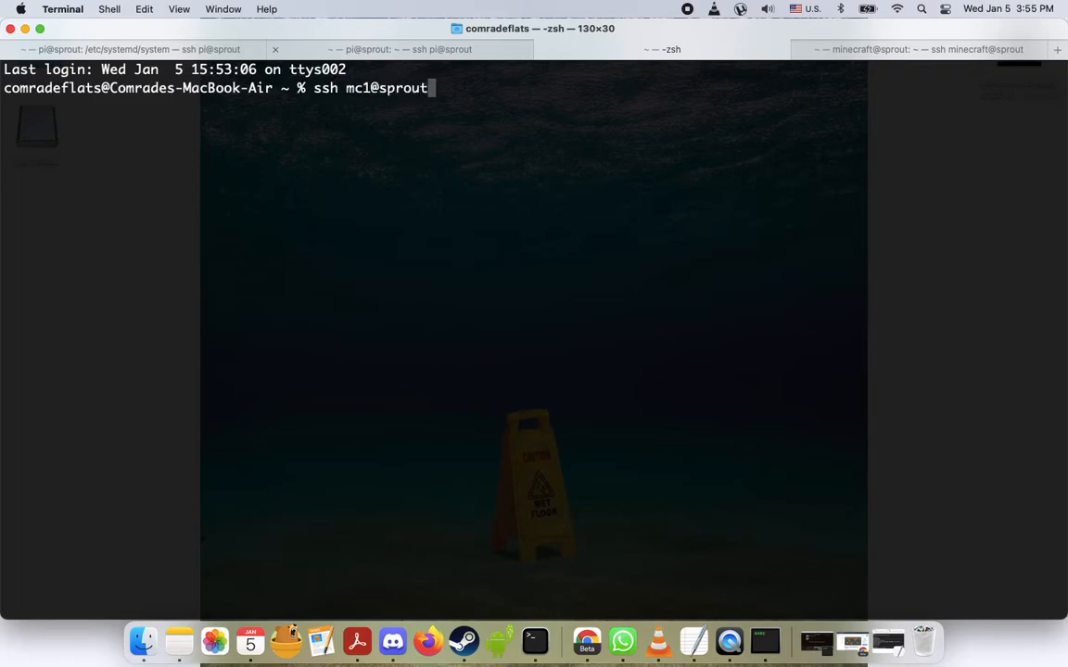
- Connect over SSH as mc1@sprout and enter the mc1 password
key("Return")
key("Return")
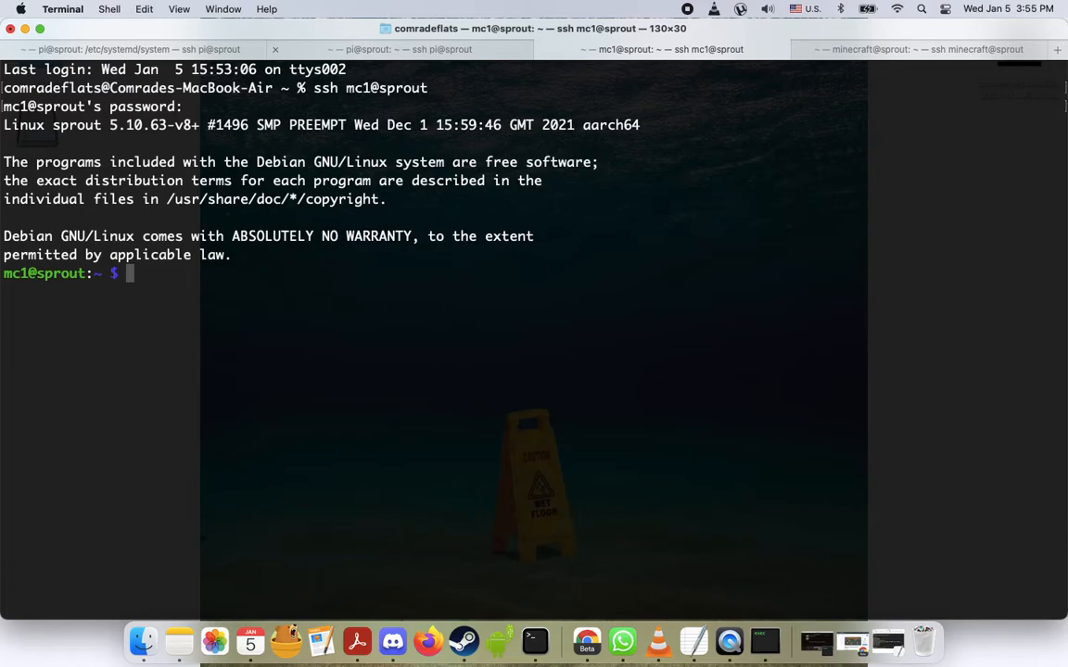
- Close the mc1 login tab, terminate its ssh process and return to the nano session
left_click(543, 49)
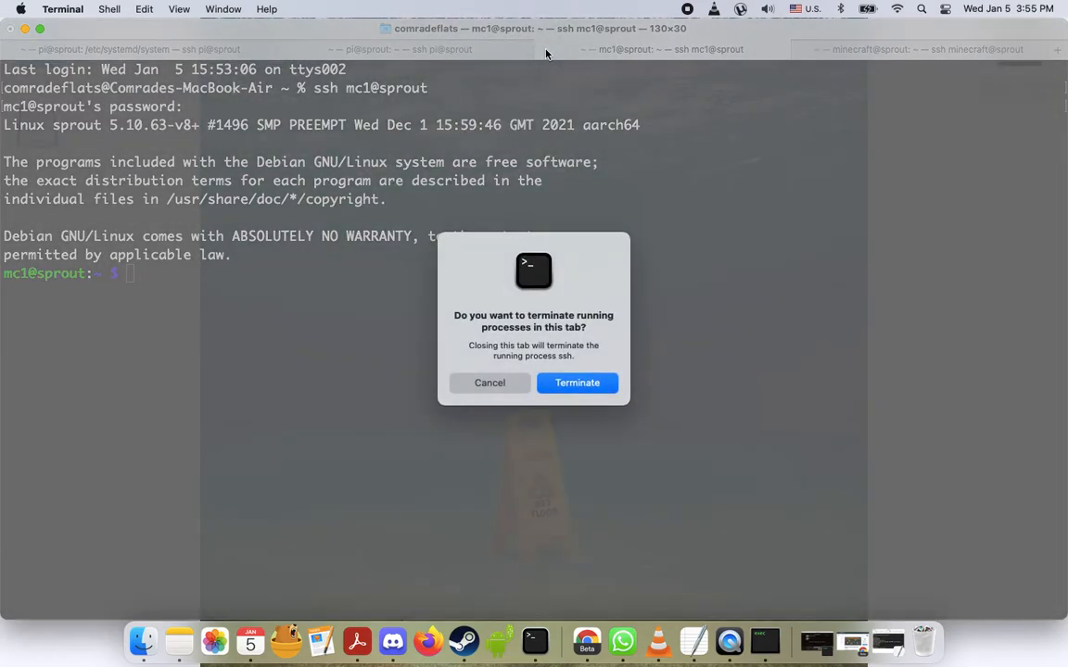
key("Return")
left_click(136, 39)
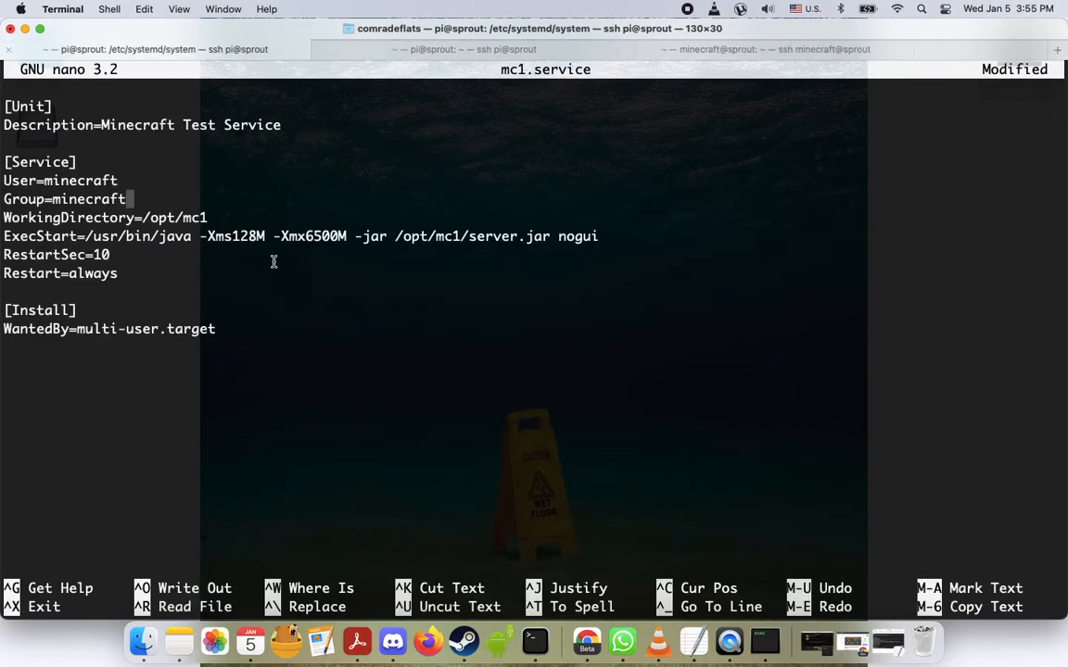
- Move the cursor down to the WorkingDirectory line onto the mc1 part of the path
key("Up")
key("Up")
key("Down")
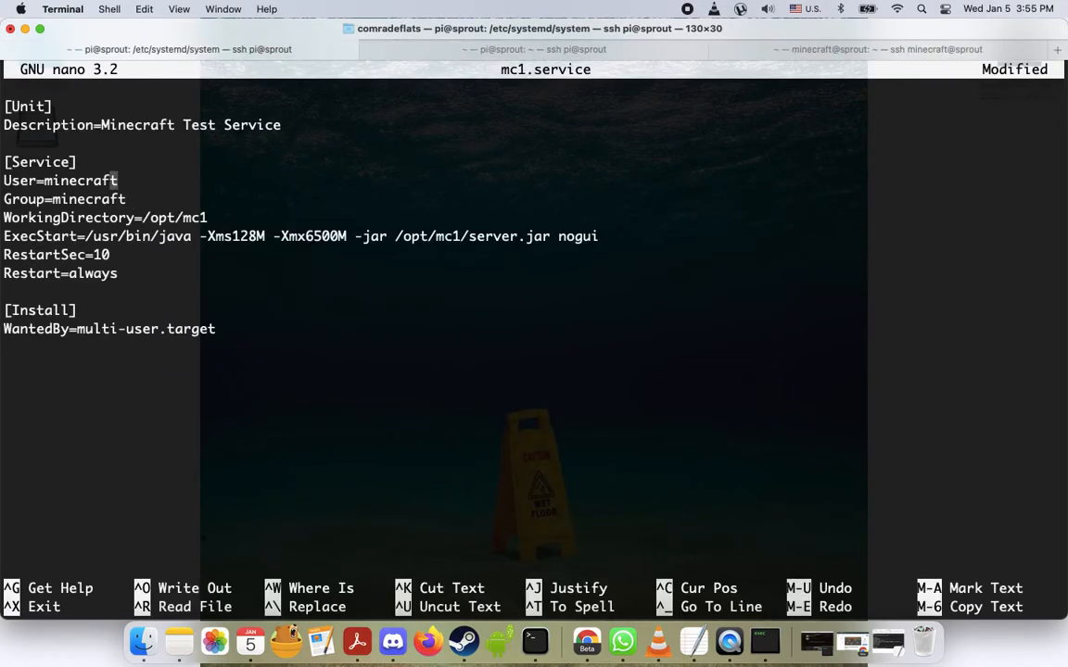
key("Left")
key("Left")
key("Left")
key("Left")
key("Left")
key("Down")
key("Down")
key("Right")
key("Right")
key("Right")
key("Right")
key("Right")
key("Right")
key("Right")
key("Right")
key("Right")
key("Right")
key("Right")
key("Right")
key("Right")
key("Right")
key("Right")
- In the minecraft@sprout session, cd into /opt/mc1 and list it, highlighting server.jar
left_click(834, 49)
type("cd ")
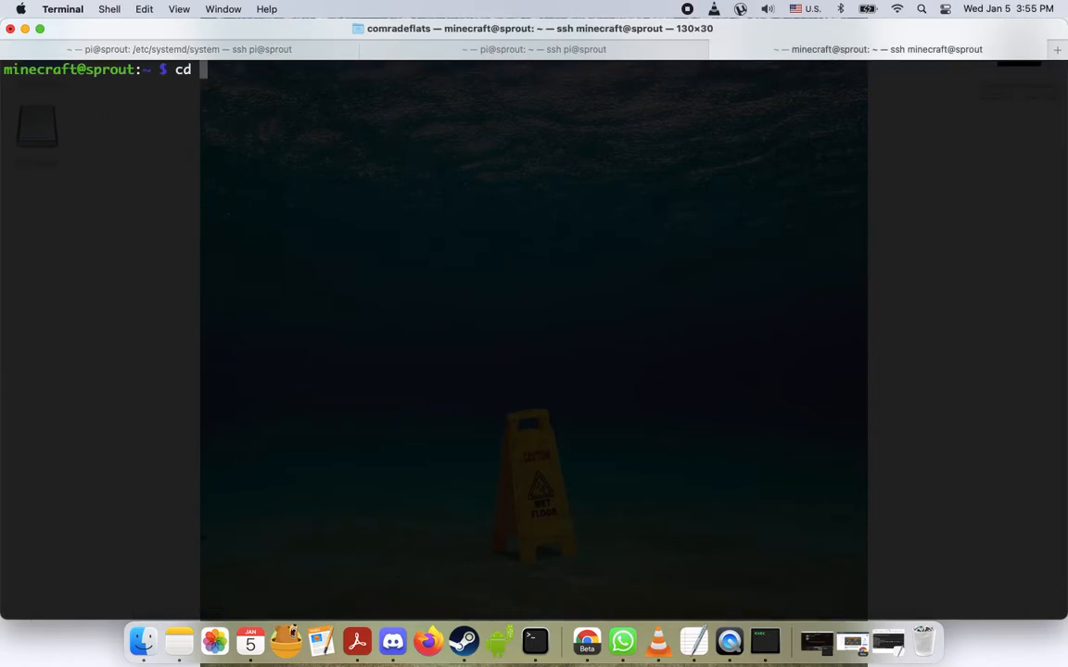
type("/opt/mc")
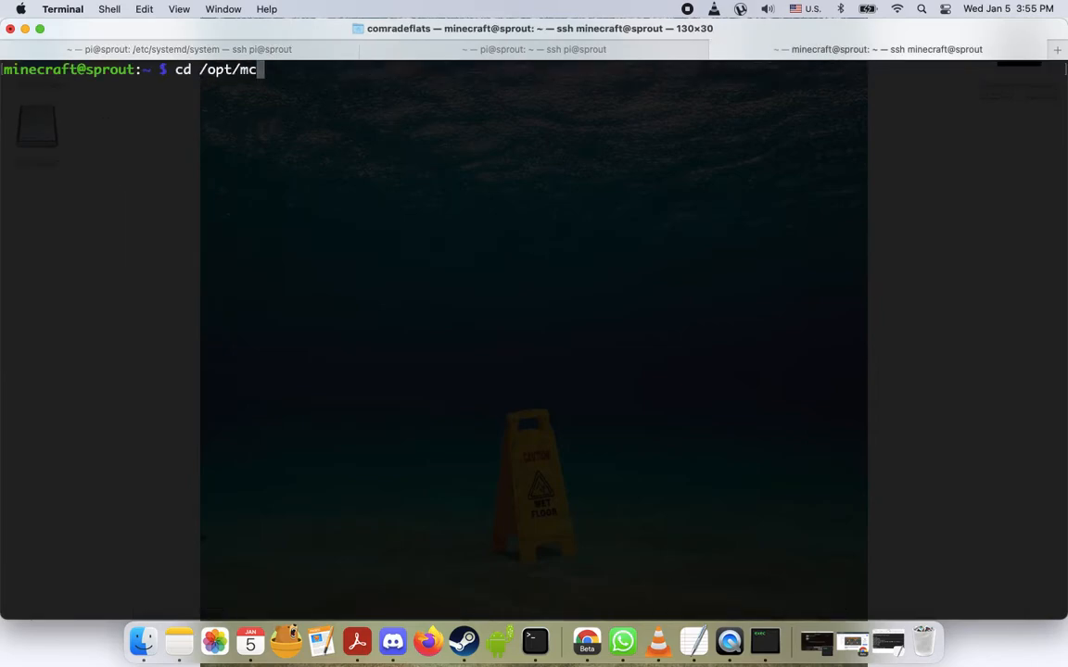
type("1/")
key("Return")
type("ls")
key("Return")
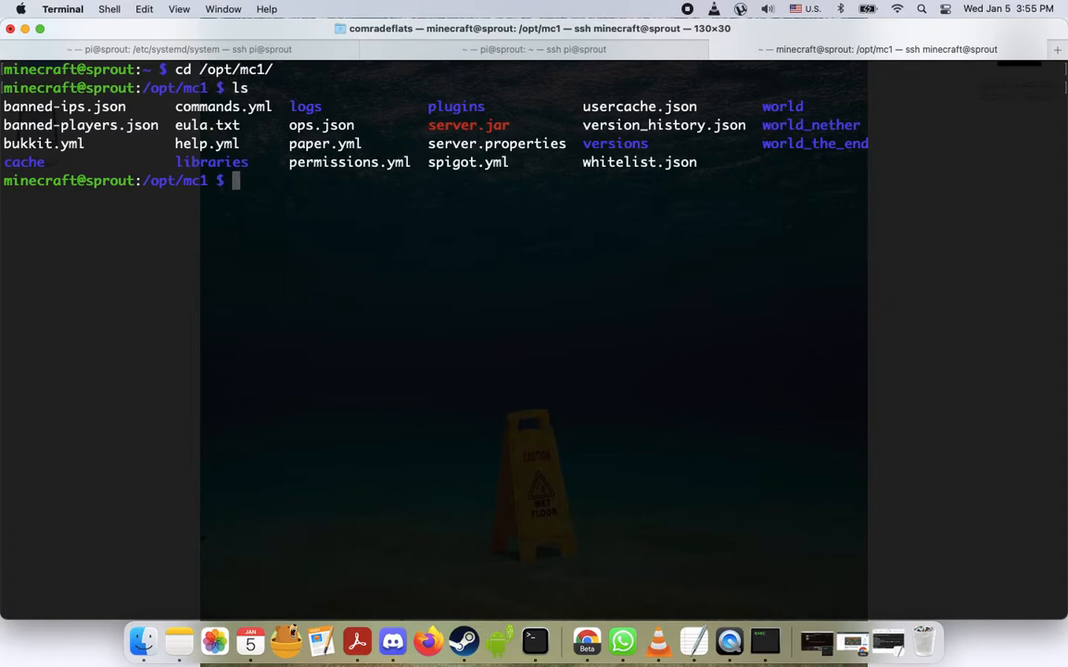
double_click(462, 124)
left_click_drag(714, 100, 714, 130)
left_click(658, 150)
left_click(262, 51)
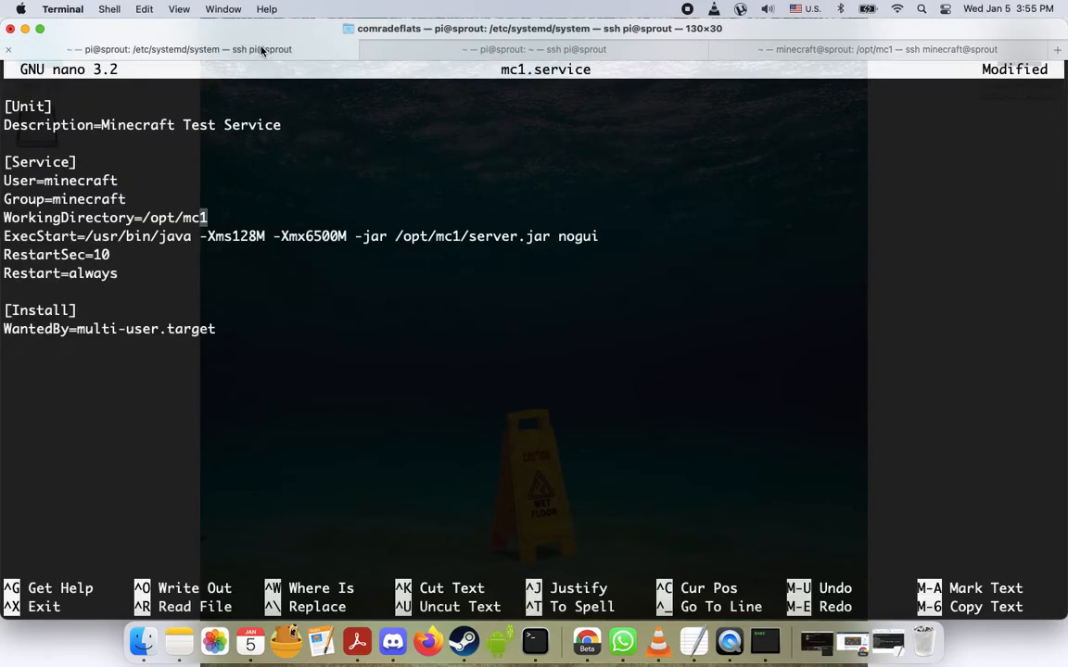
key("Down")
key("Left")
key("Left")
key("Left")
key("Left")
key("Left")
key("Left")
key("Left")
key("Right")
key("Right")
key("Right")
key("Right")
key("Right")
key("Right")
key("Right")
key("Right")
key("Right")
key("Right")
key("Right")
key("Right")
key("Right")
key("Right")
key("Right")
key("Right")
key("Right")
key("Right")
key("Right")
key("Right")
key("Right")
key("Right")
key("Right")
key("Right")
key("Right")
key("Right")
key("Right")
key("Right")
key("Right")
key("Right")
key("Right")
key("Right")
key("Right")
key("Right")
key("Right")
key("Right")
key("Right")
key("Right")
key("Right")
key("Right")
key("Right")
key("Left")
key("Down")
key("BackSpace")
key("BackSpace")
type("100")
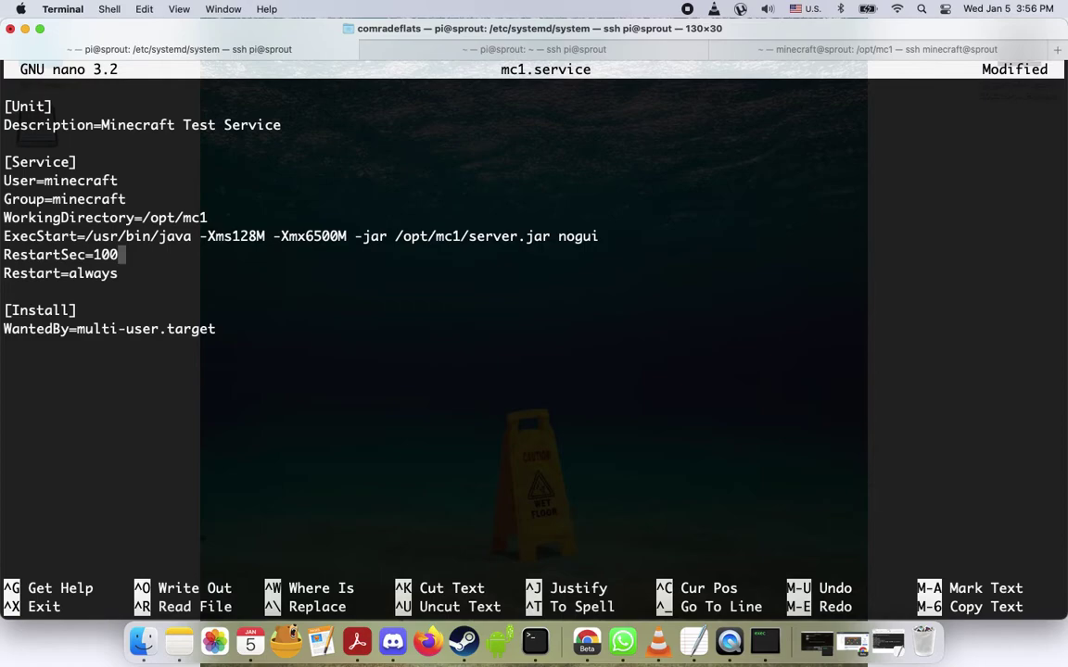
key("BackSpace")
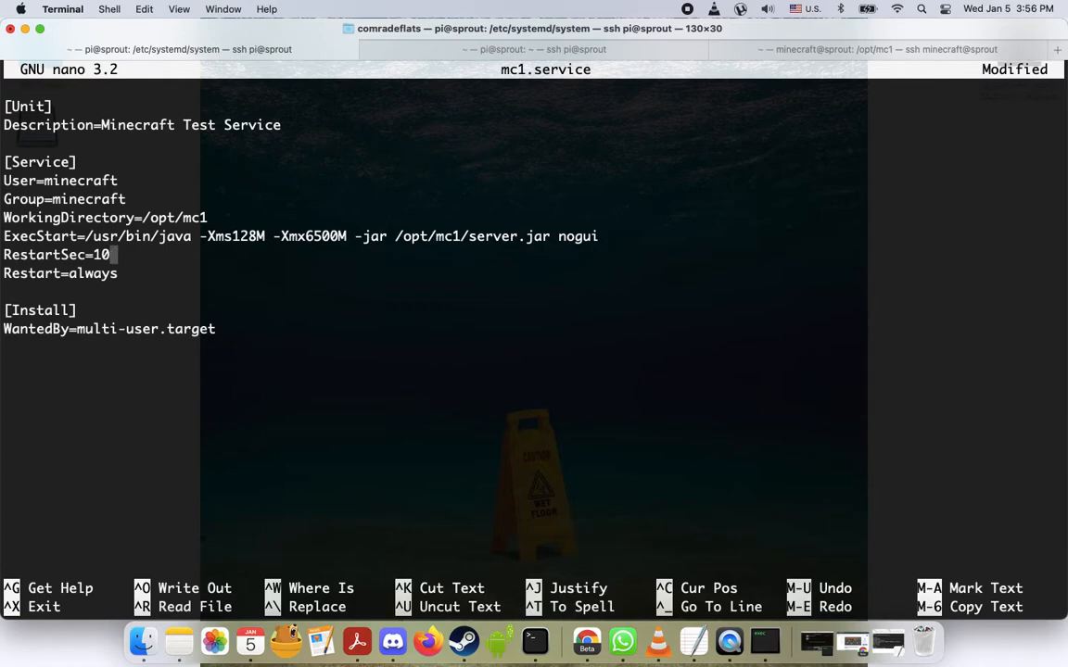
key("Down")
key("Up")
key("Down")
key("Down")
key("Left")
key("Down")
key("Down")
key("Down")
key("End")
- Save mc1.service from nano, exit, and list the systemd folder again
key("ctrl+x")
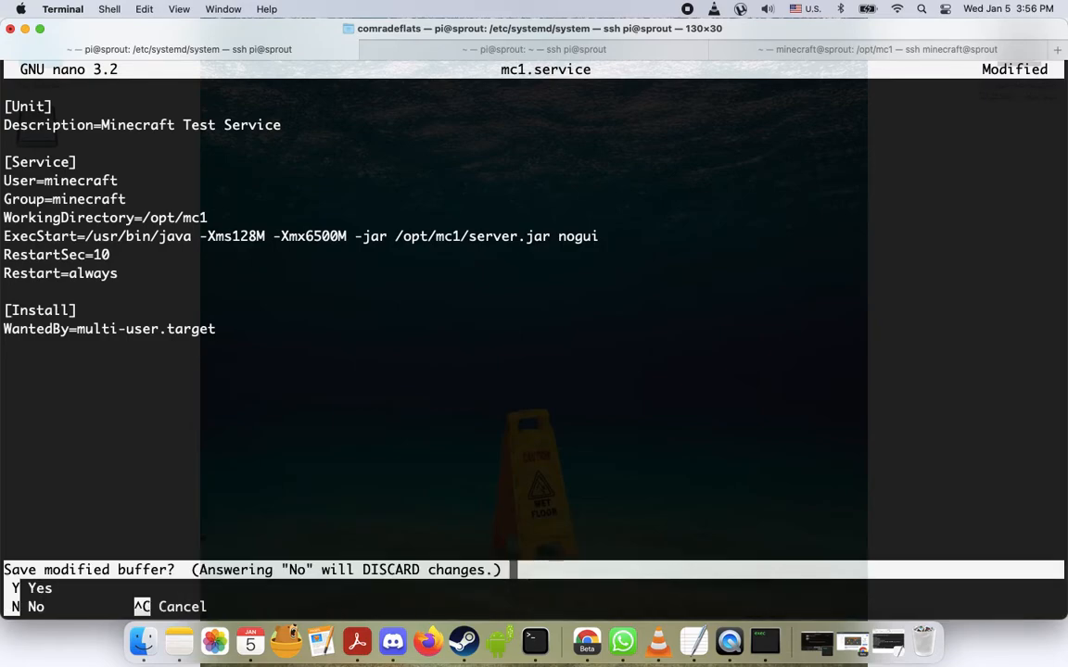
key("y")
key("Return")
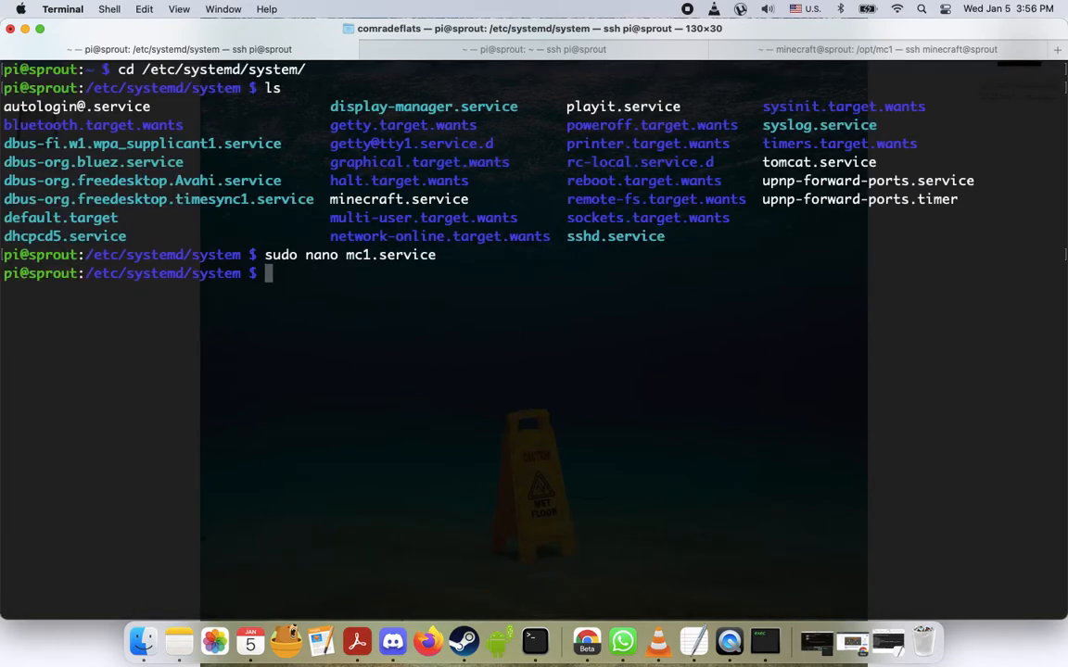
type("ls")
key("Return")
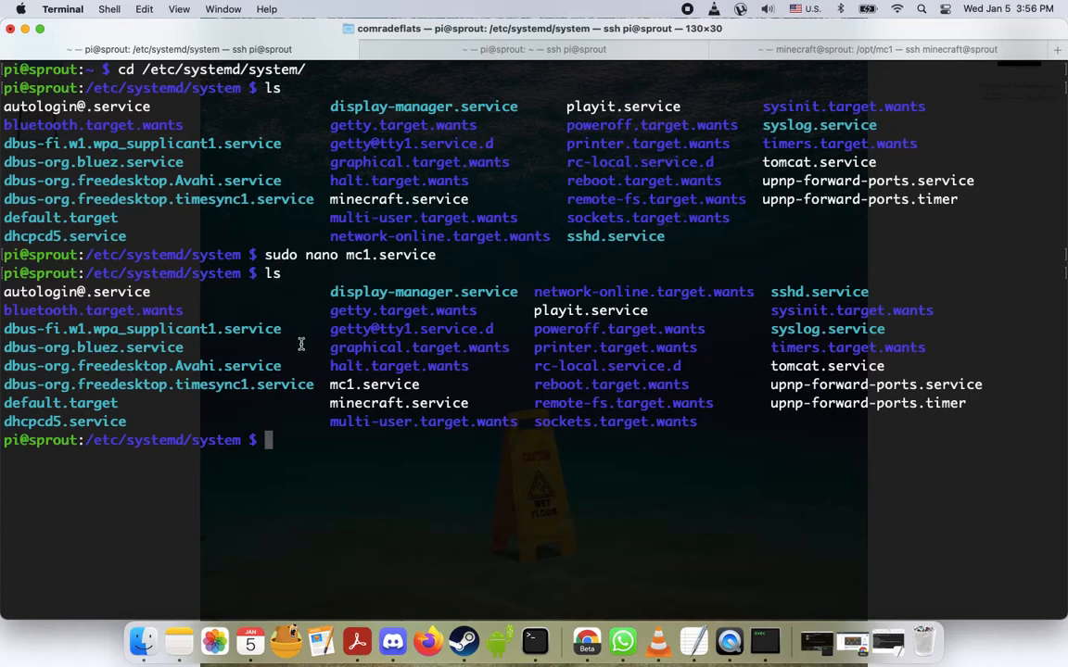
- Highlight the new mc1.service name in the listing, then clear the selection
left_click_drag(371, 384, 344, 386)
double_click(344, 386)
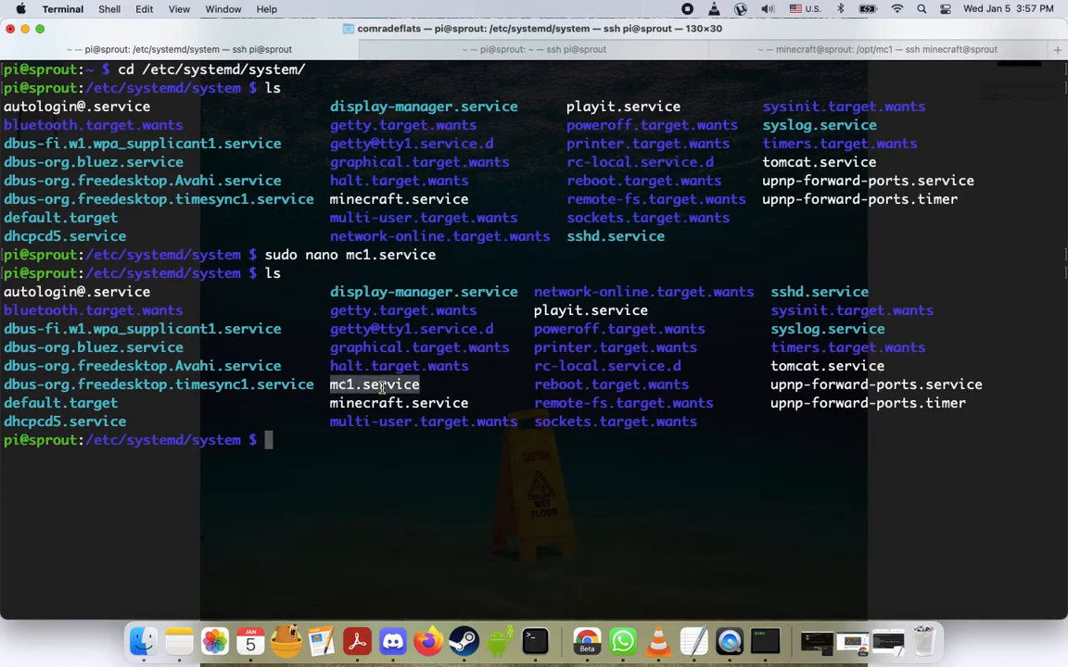
left_click(353, 449)
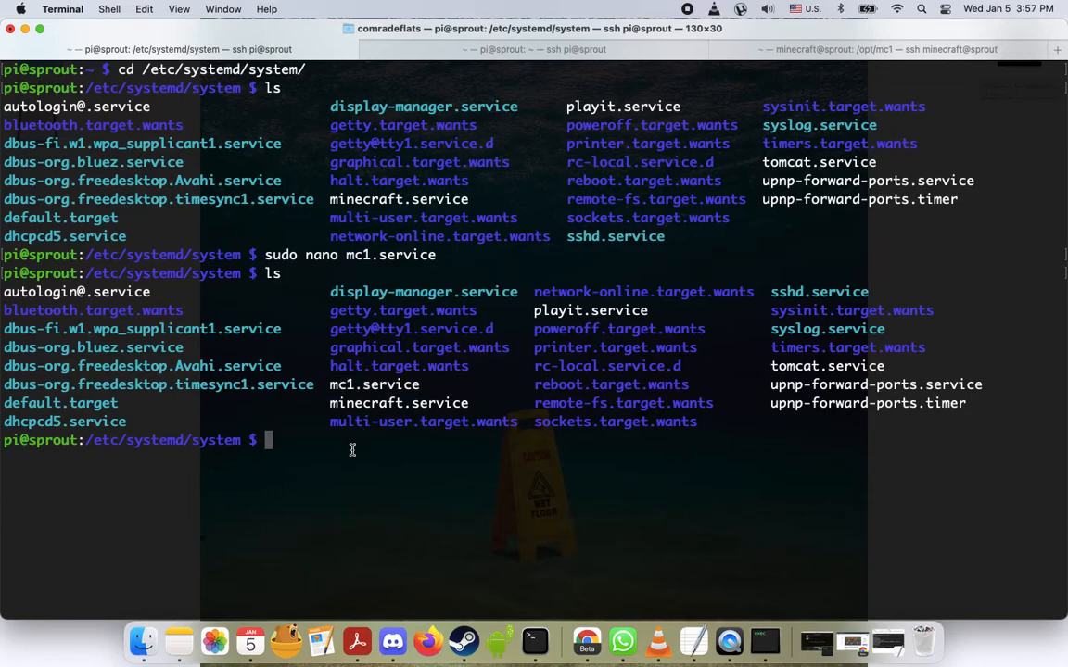
type("sudo ")
type("systemc")
type("tl mc")
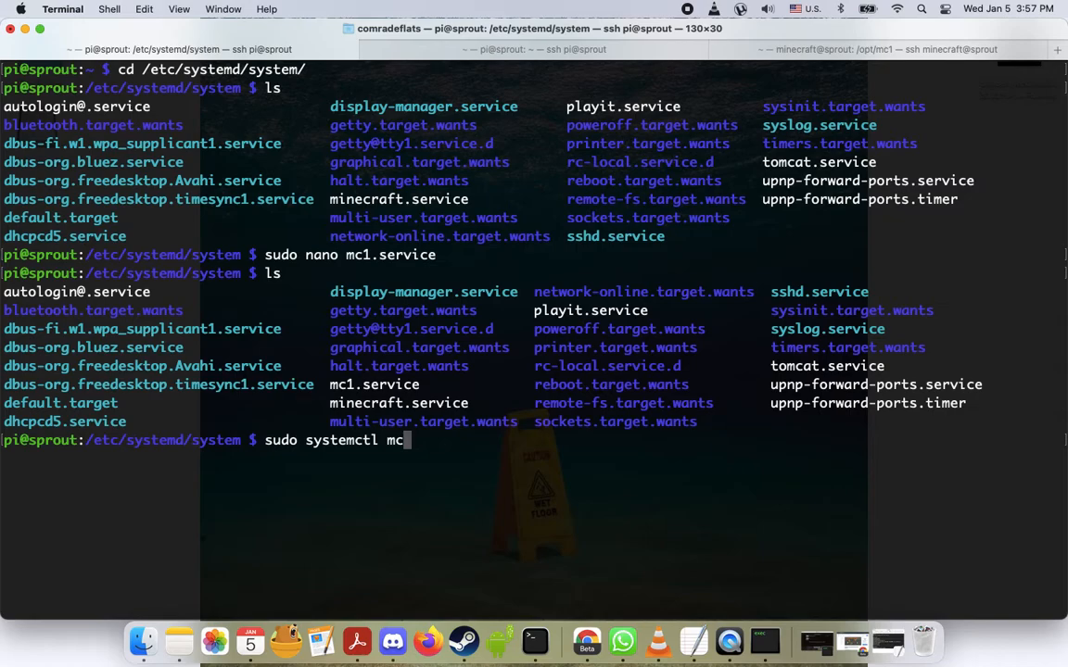
type("1")
- Run sudo systemctl enable mc1.service so it starts at boot
key("BackSpace")
key("BackSpace")
key("BackSpace")
type("enable mc")
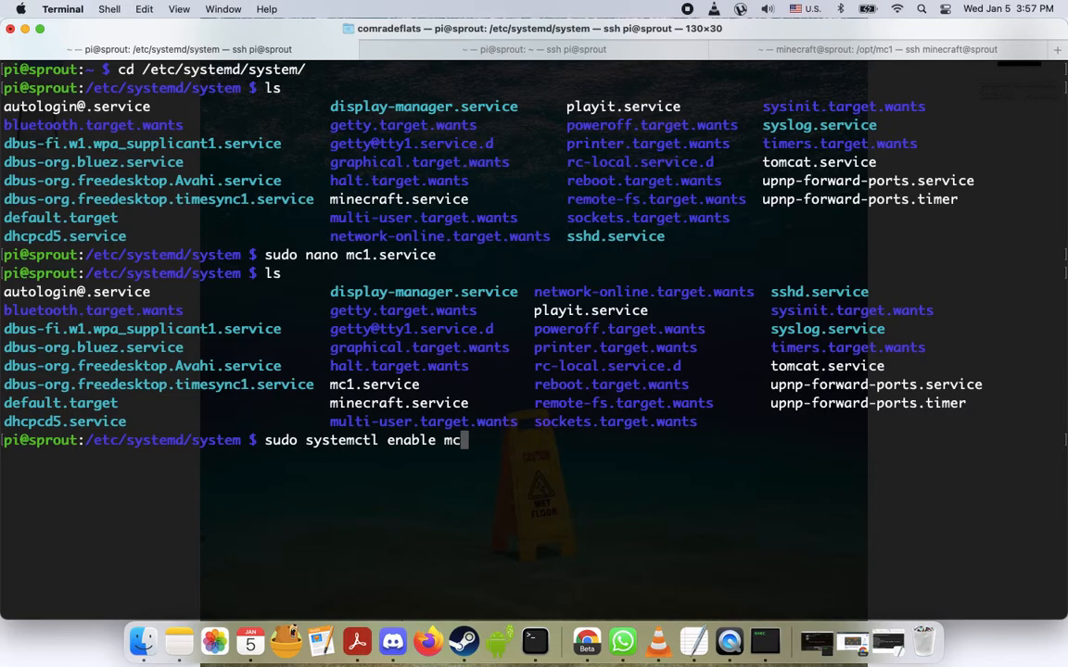
type("1.s")
type("ervice")
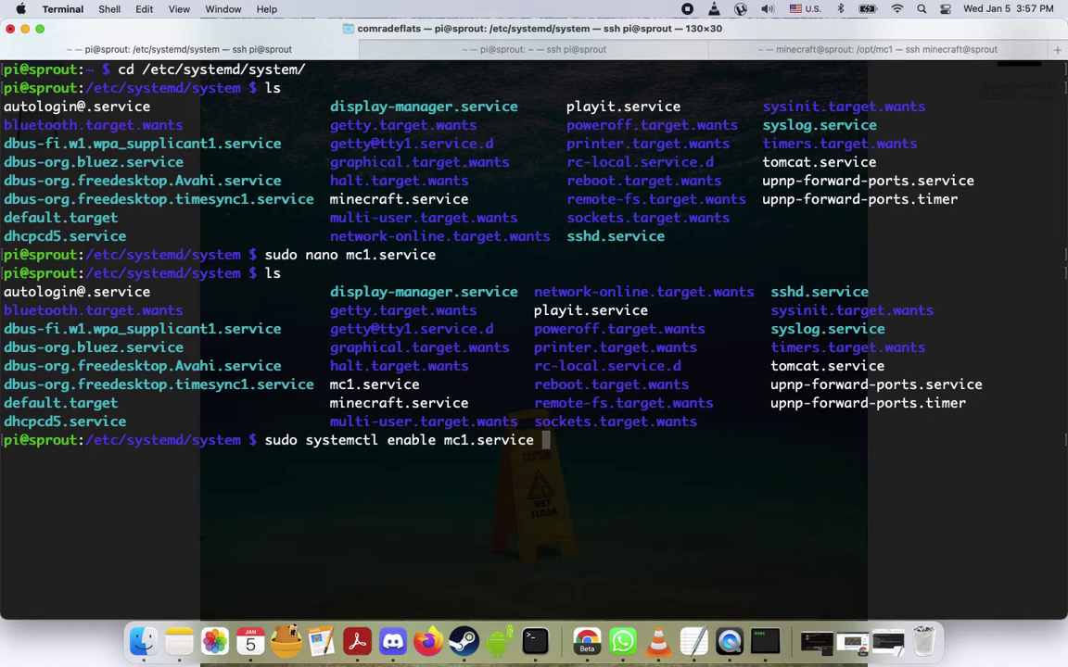
key("Return")
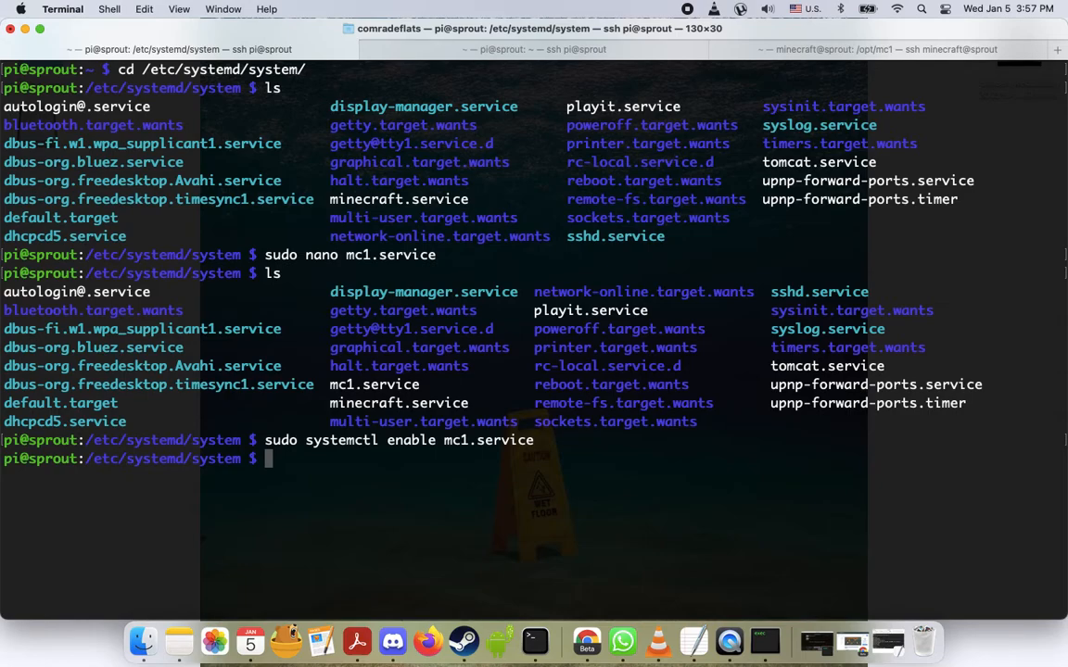
type("servi")
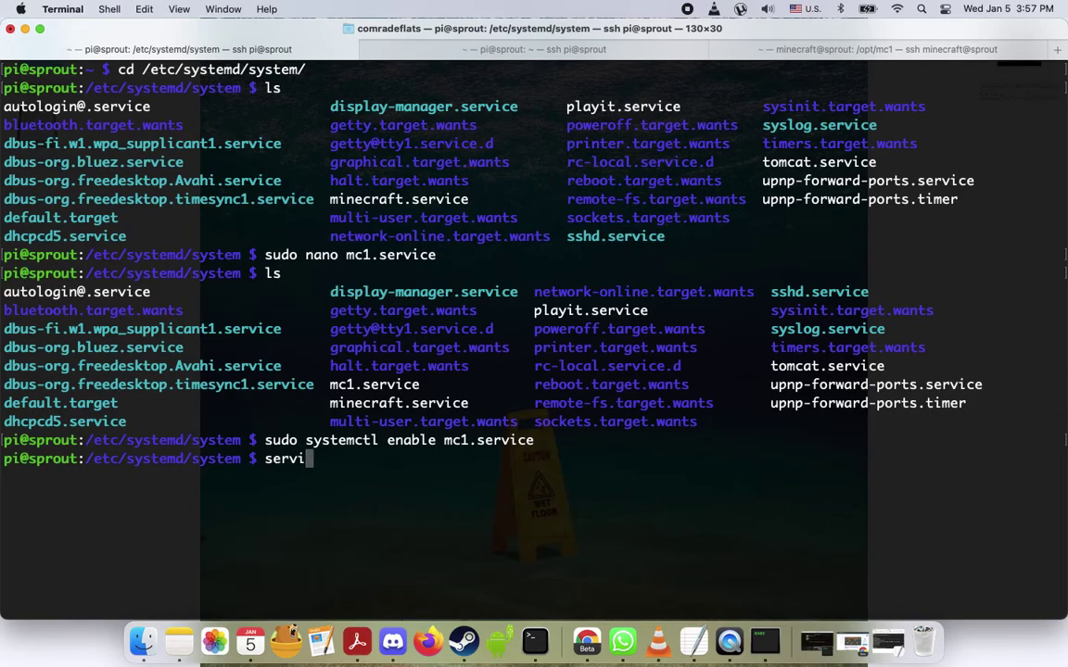
type("ce mc1")
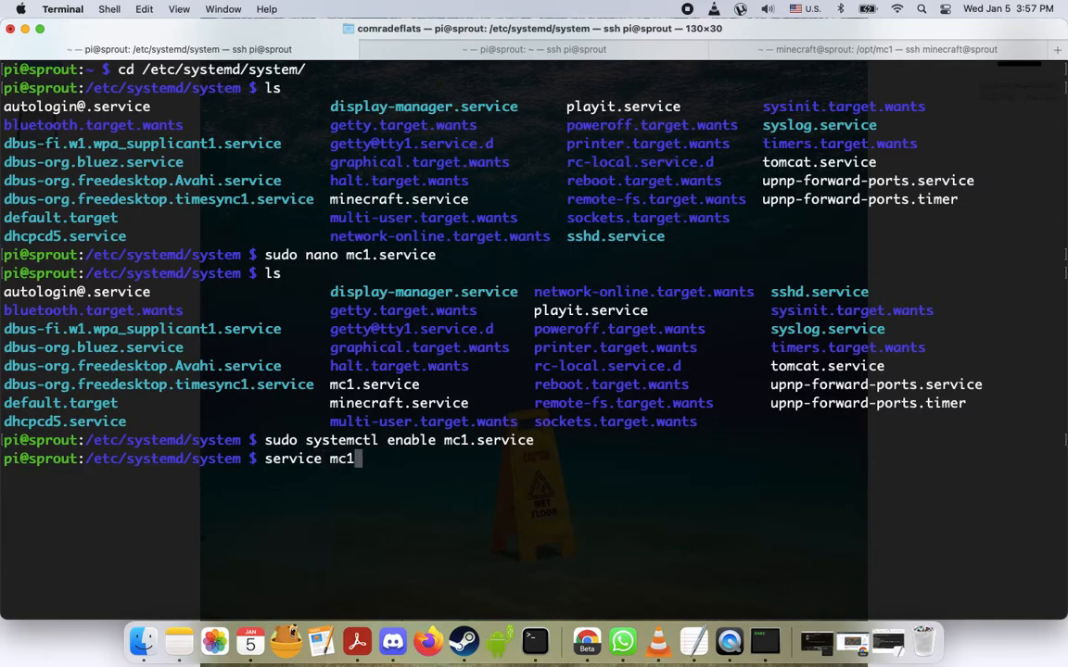
type(" status")
- Run service mc1 status and highlight the loaded/enabled but inactive (dead) lines
key("Return")
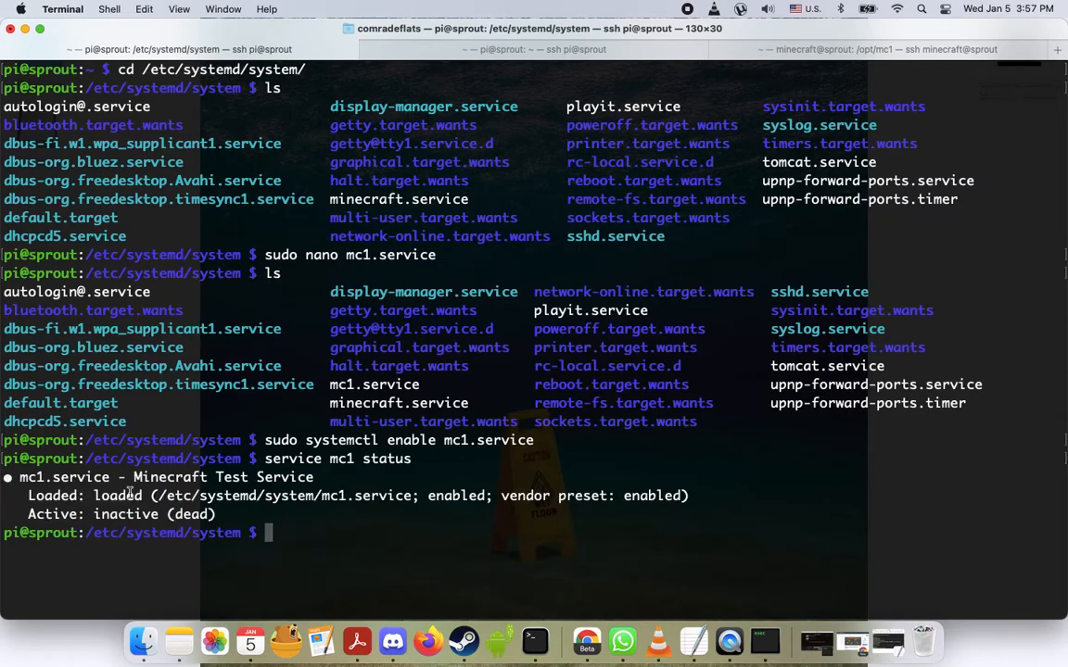
left_click_drag(94, 495, 125, 515)
left_click(323, 525)
type("sudo ")
type("service mc1 ")
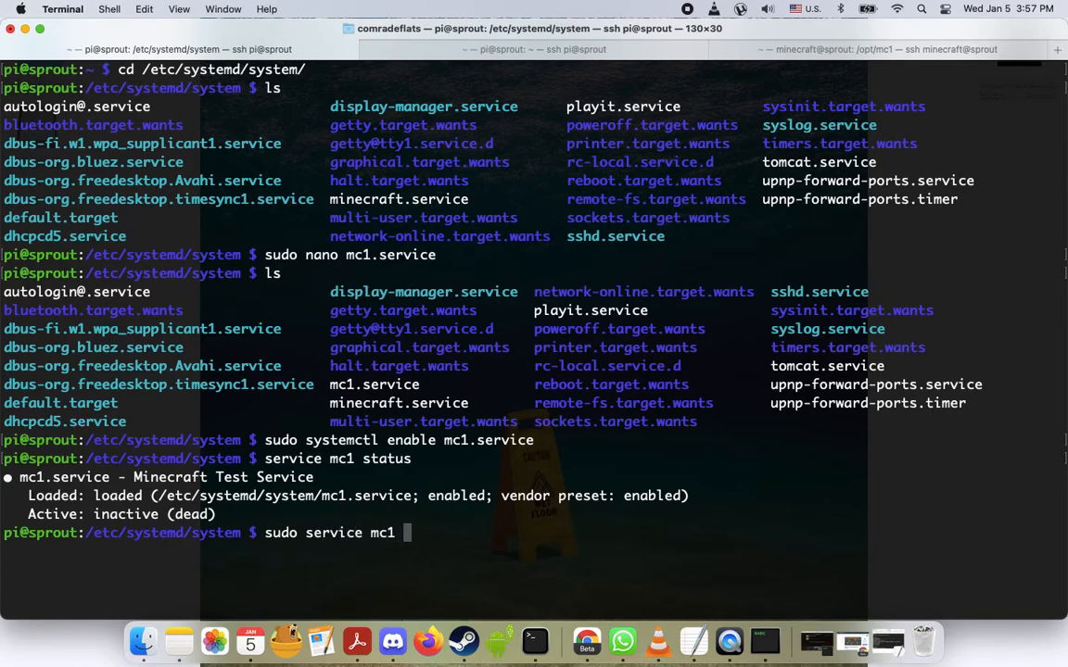
type("start")
- Run sudo service mc1 start to launch the service
key("Return")
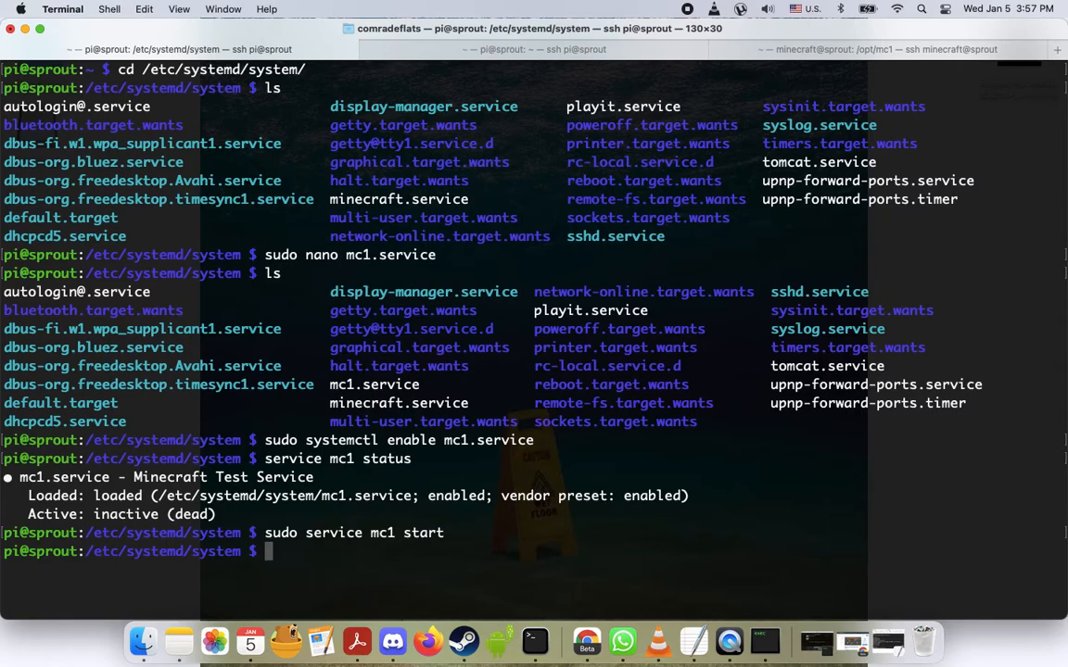
type("service")
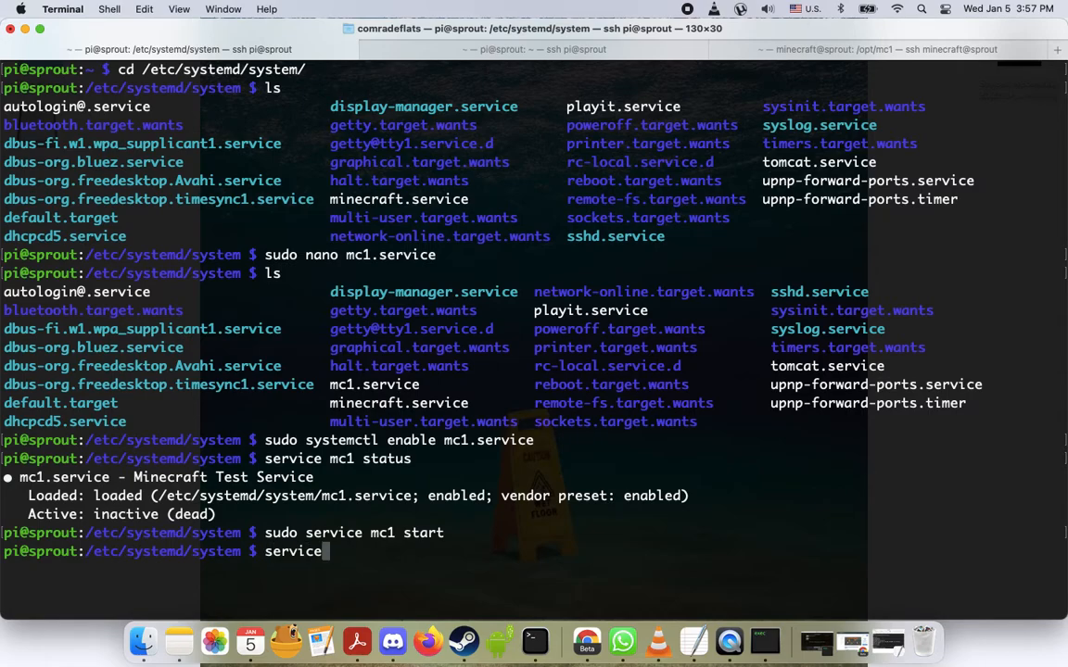
- Run journalctl -fu mc1.service and highlight the Started Minecraft Test Service line
key("BackSpace")
key("BackSpace")
key("BackSpace")
key("BackSpace")
key("BackSpace")
key("BackSpace")
type("jo")
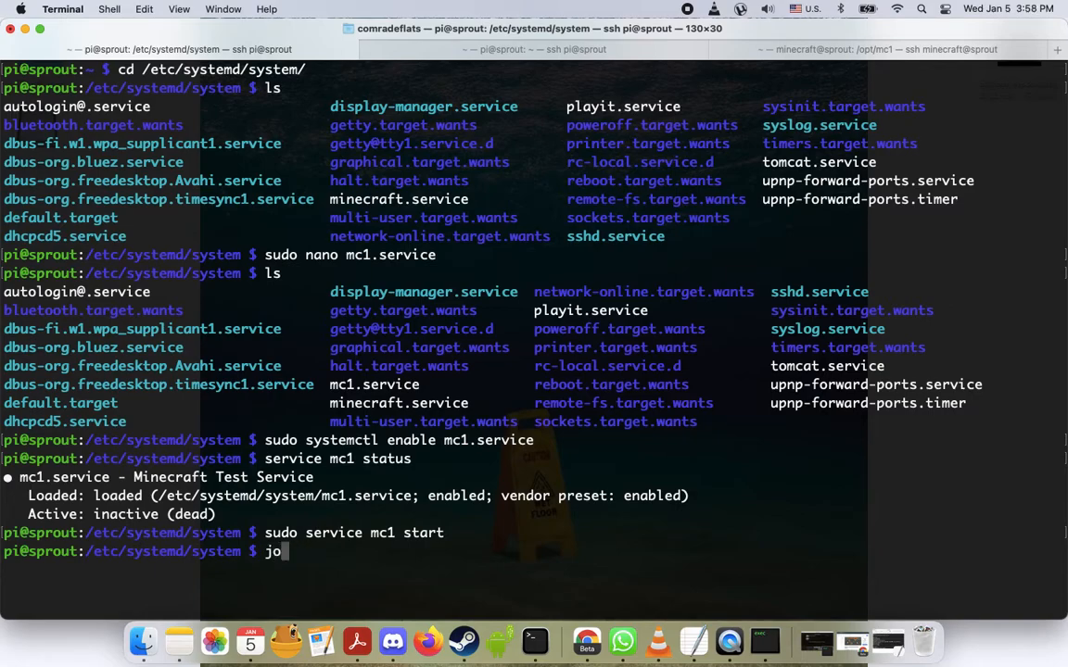
type("urnalctl -")
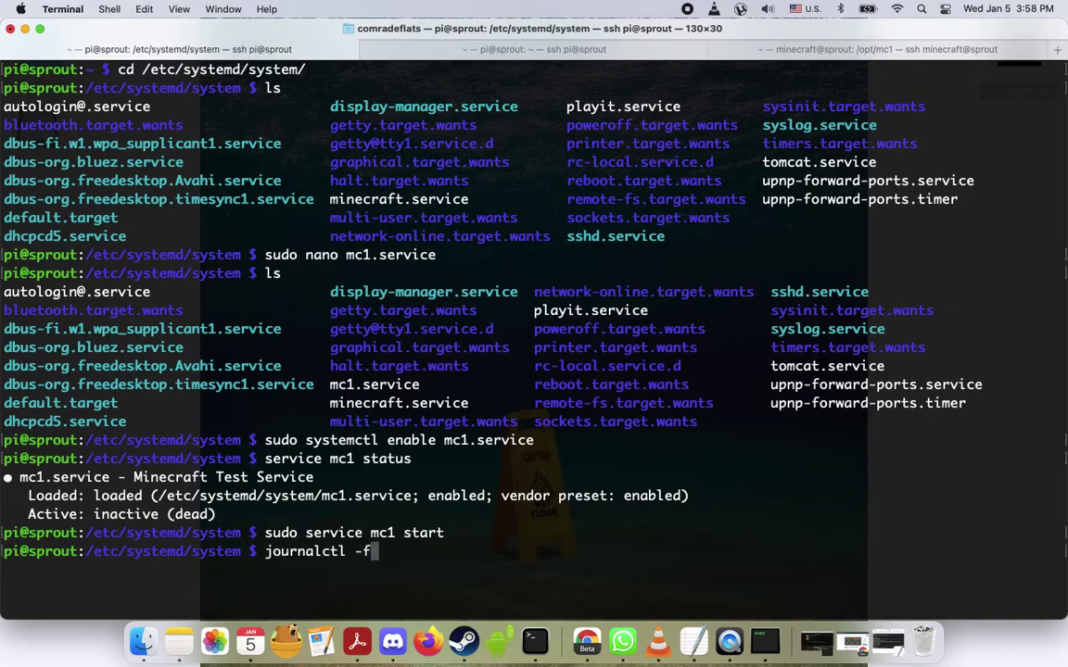
type("fu")
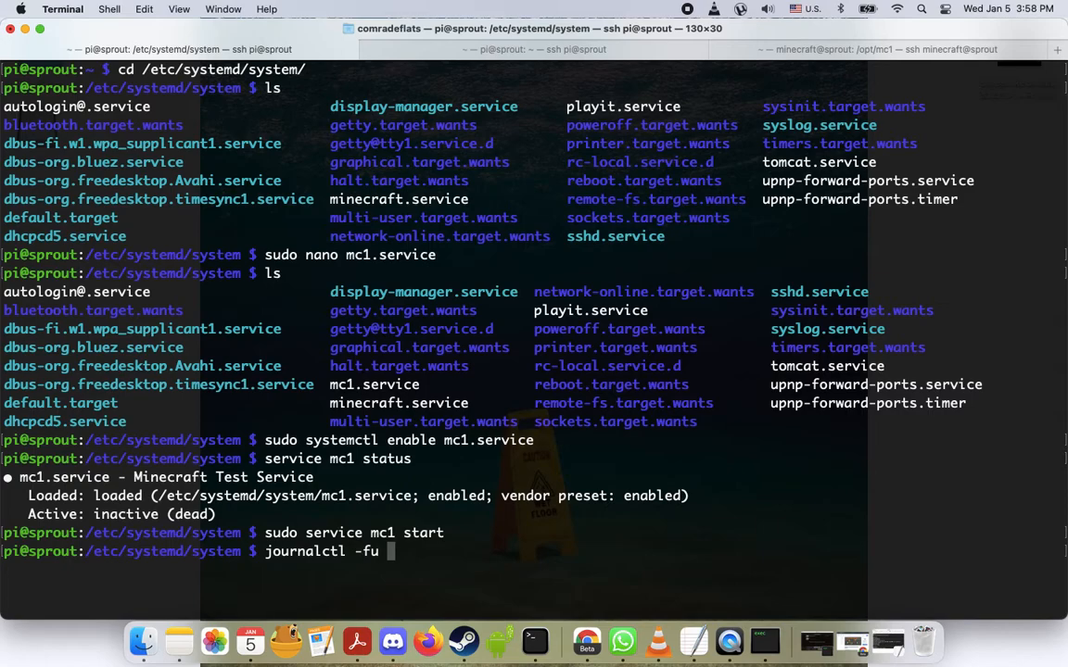
type(" mc1.servi")
type("ce")
key("Return")
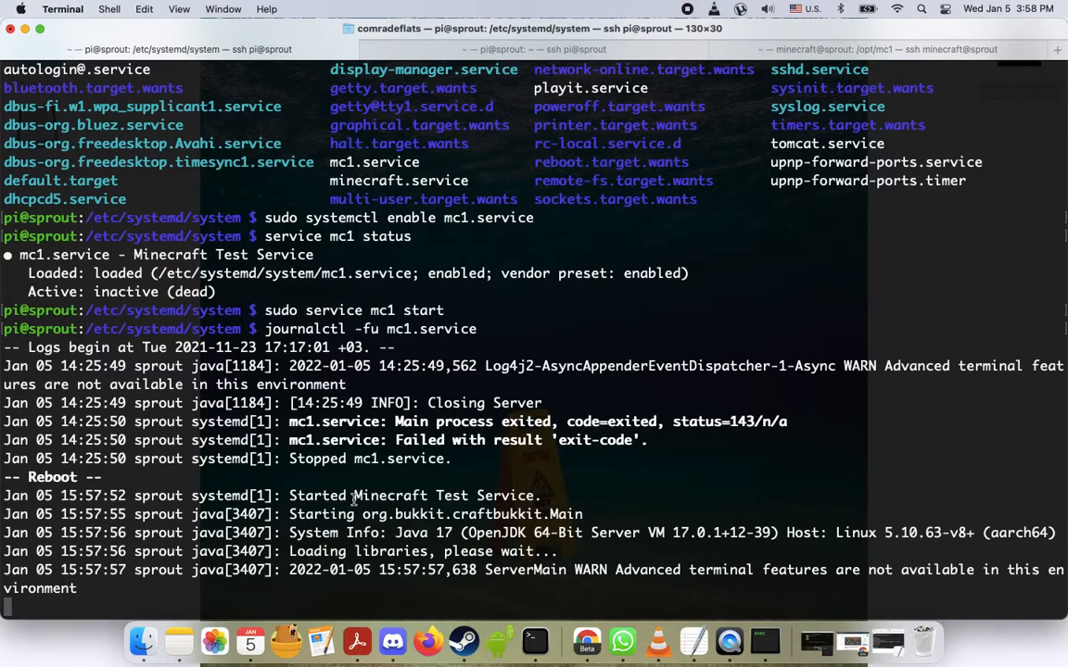
left_click_drag(289, 495, 954, 498)
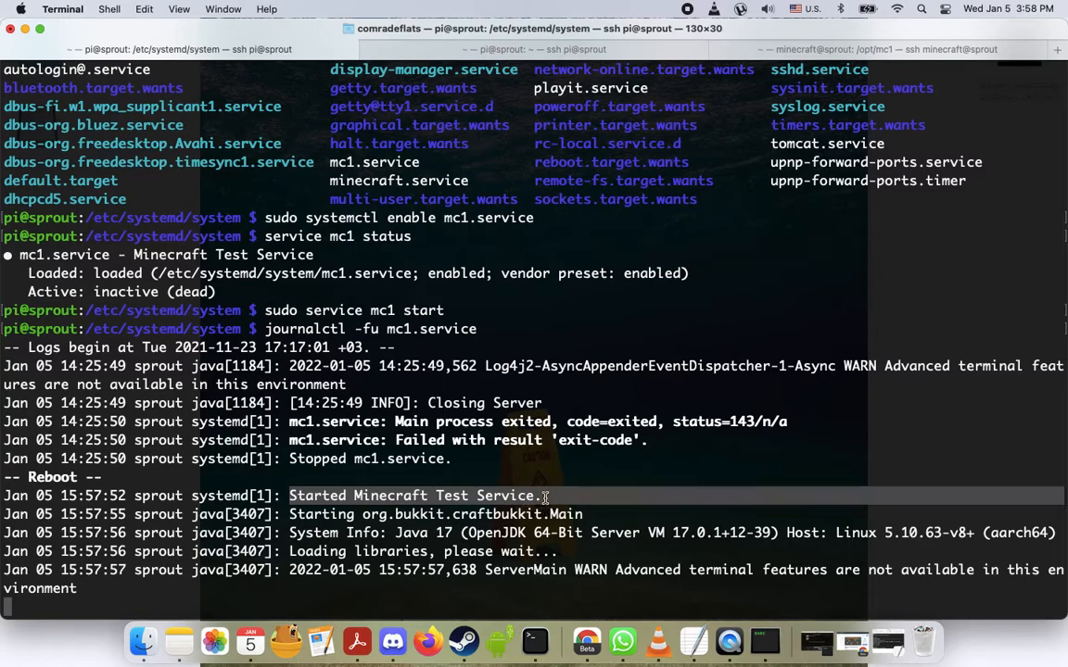
left_click(267, 507)
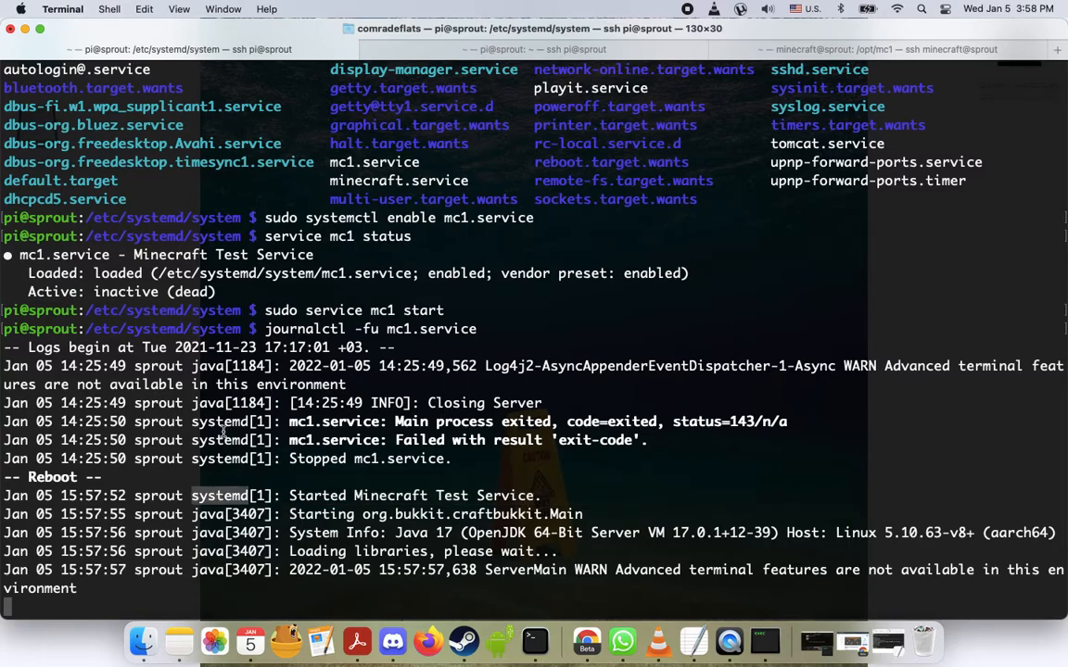
- Highlight the log lines from the failure through the -- Reboot -- marker
left_click_drag(195, 421, 229, 488)
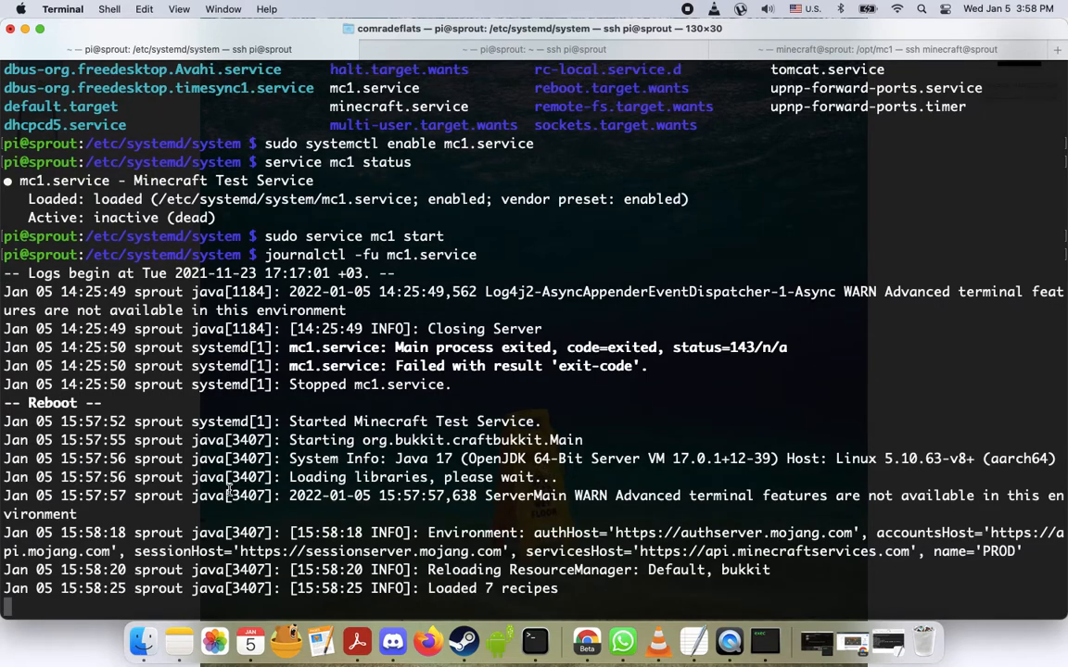
double_click(46, 403)
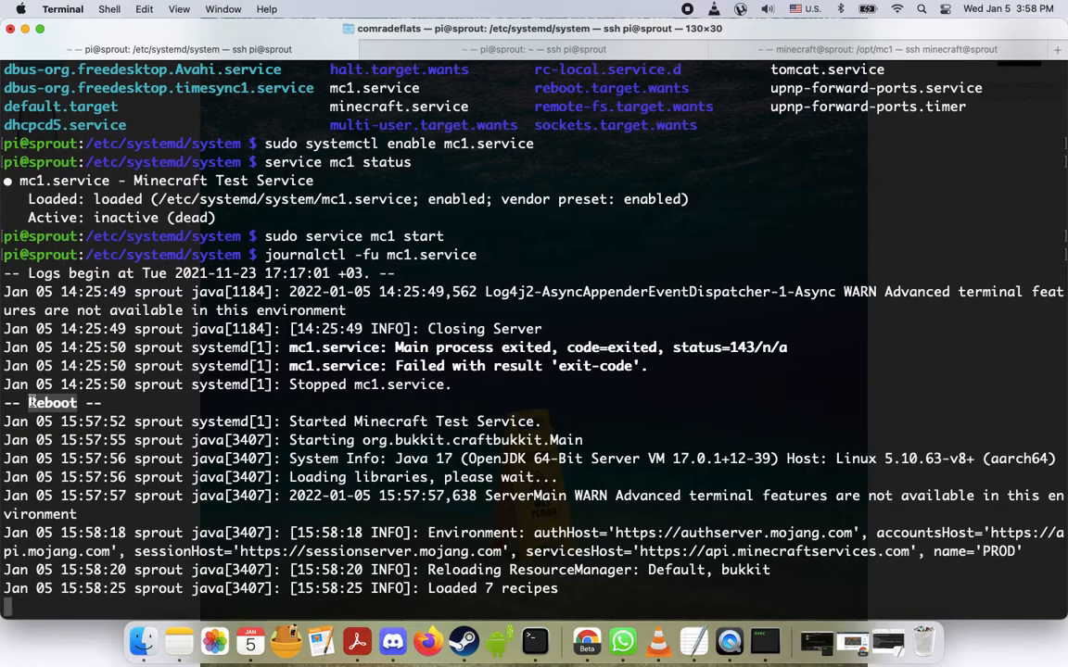
left_click_drag(4, 402, 104, 402)
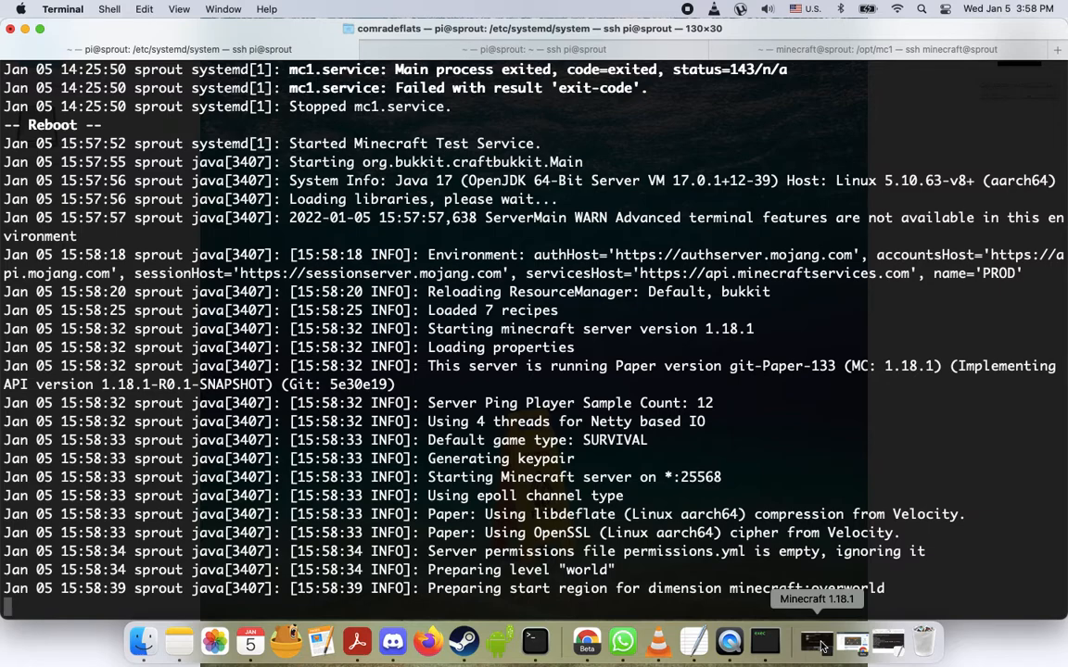
- Refresh Minecraft's multiplayer list and select MC1, now answering with 0/20 players
left_click(821, 645)
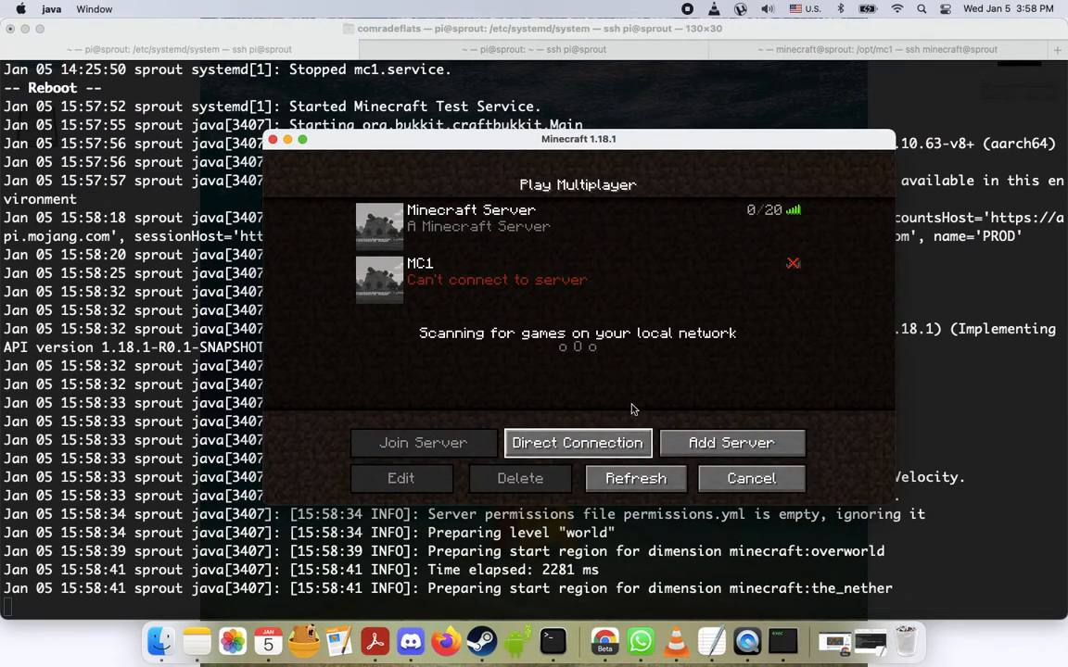
left_click_drag(585, 139, 725, 56)
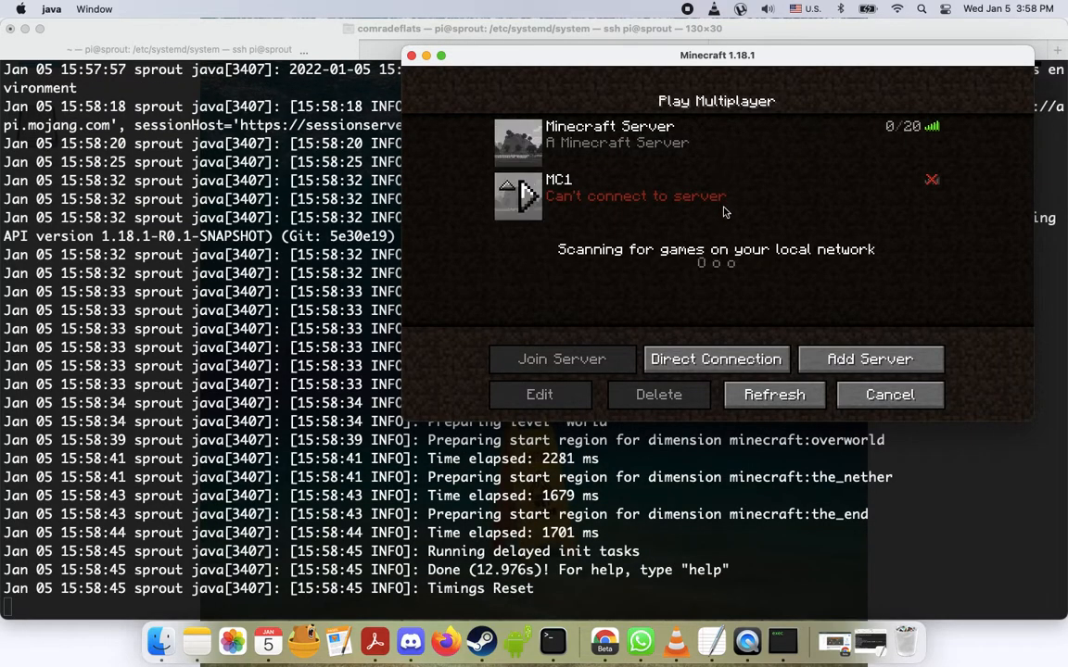
left_click(773, 395)
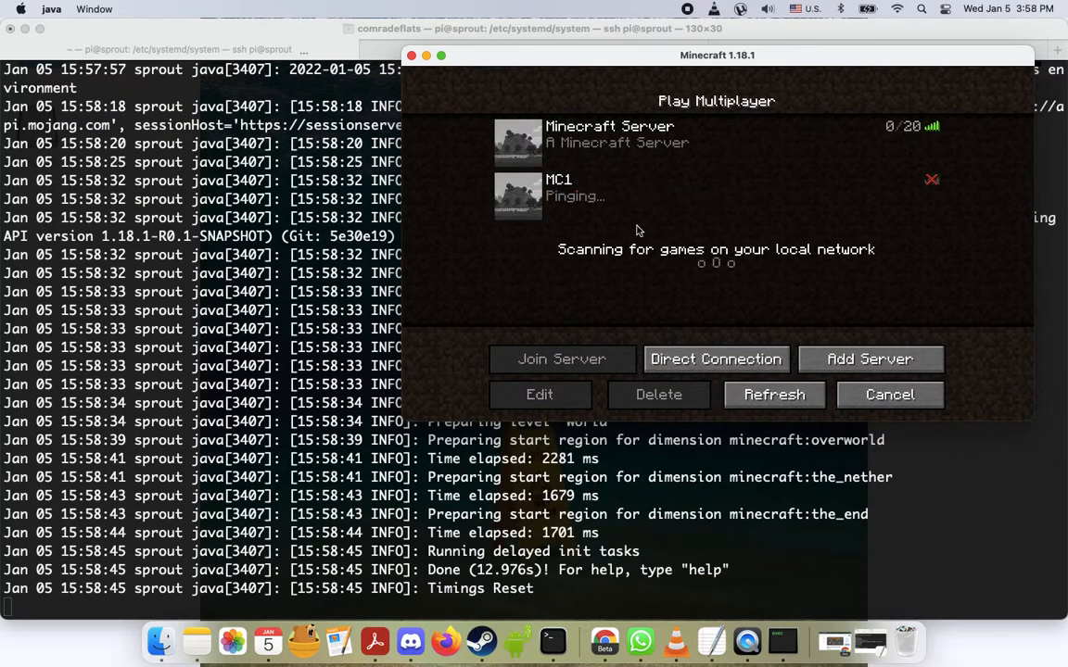
left_click(625, 194)
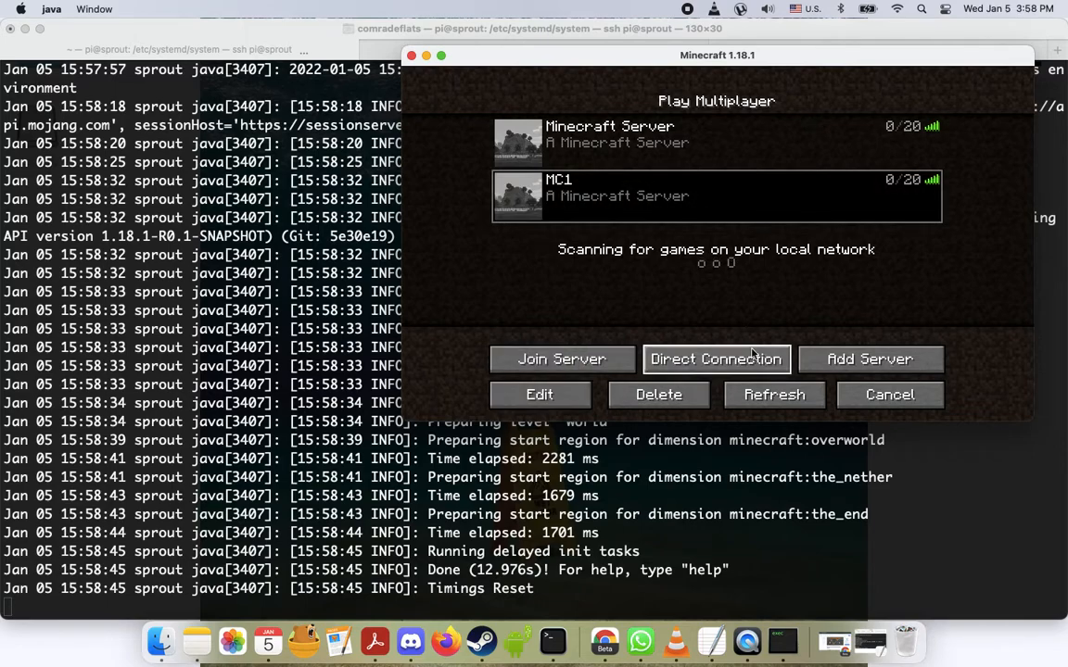
- Close the Minecraft window and stop following the live logs in Terminal with Ctrl+C
left_click(412, 56)
left_click(515, 496)
key("ctrl+c")
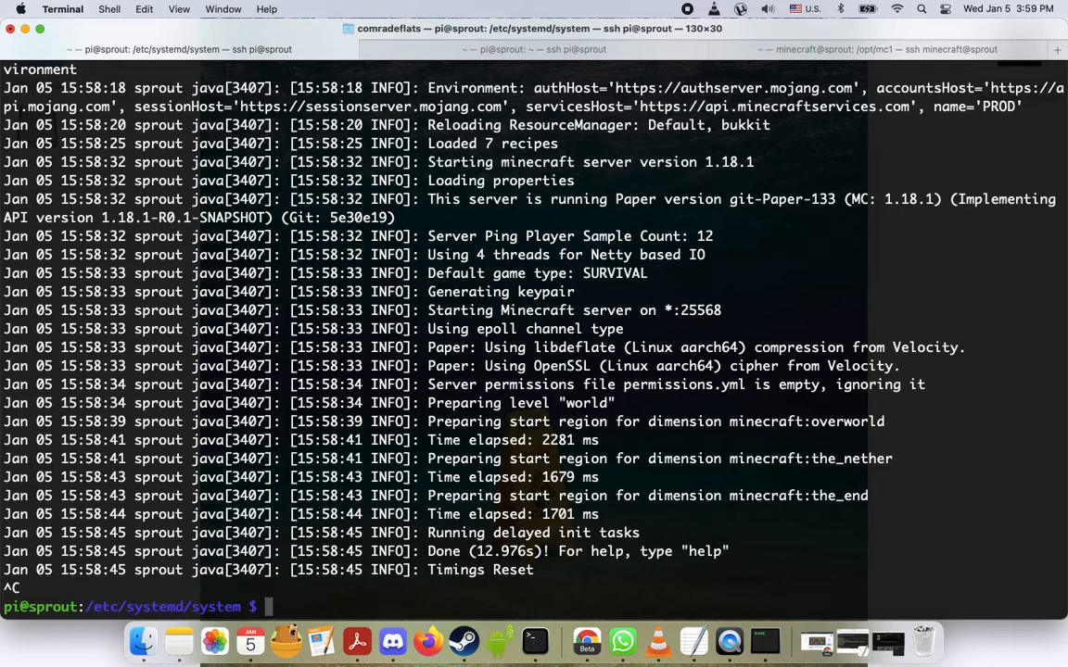
type("system")
- Correct the command to 'sudo service mc1 stop' and run it to stop the Minecraft service
key("BackSpace")
key("BackSpace")
key("BackSpace")
key("BackSpace")
type("service")
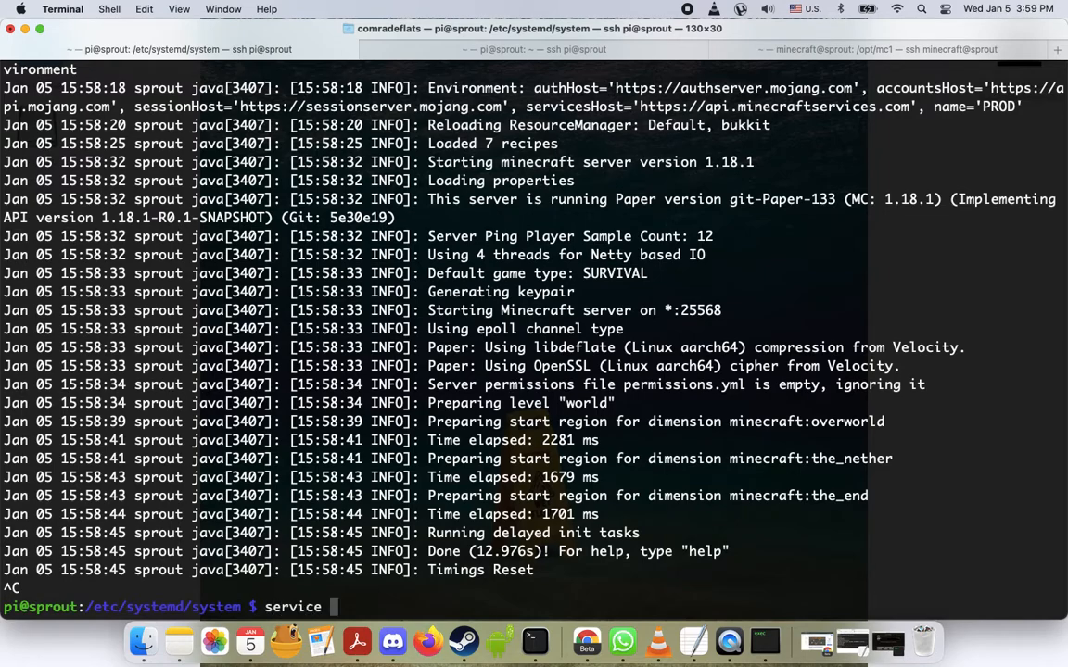
key("ctrl+a")
type("su")
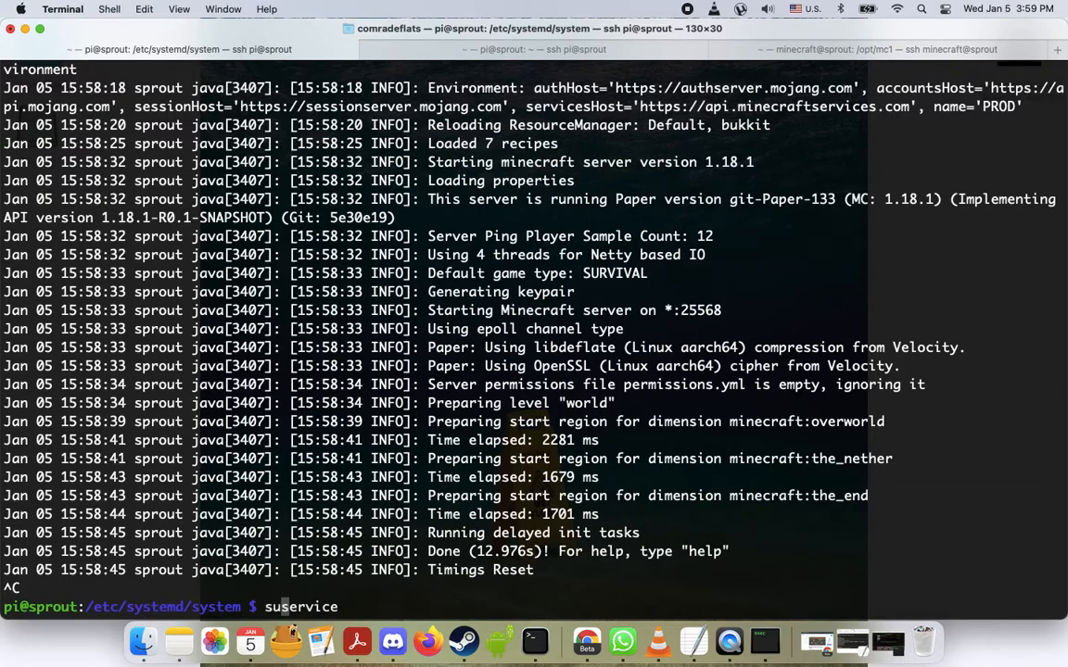
type("do")
key("ctrl+e")
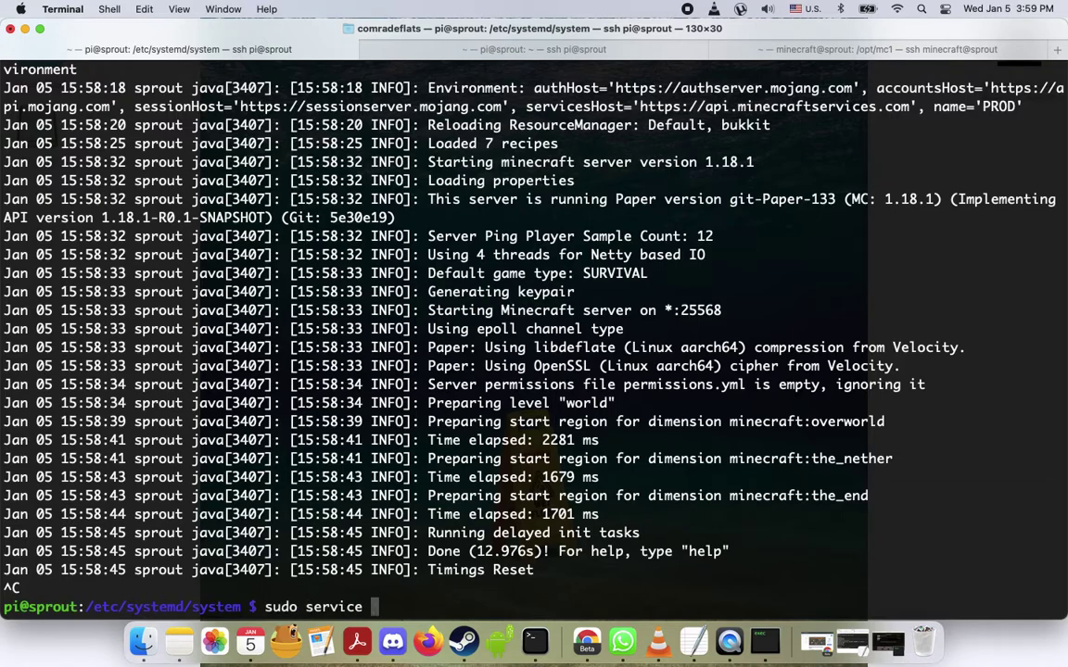
type("mc1 stop")
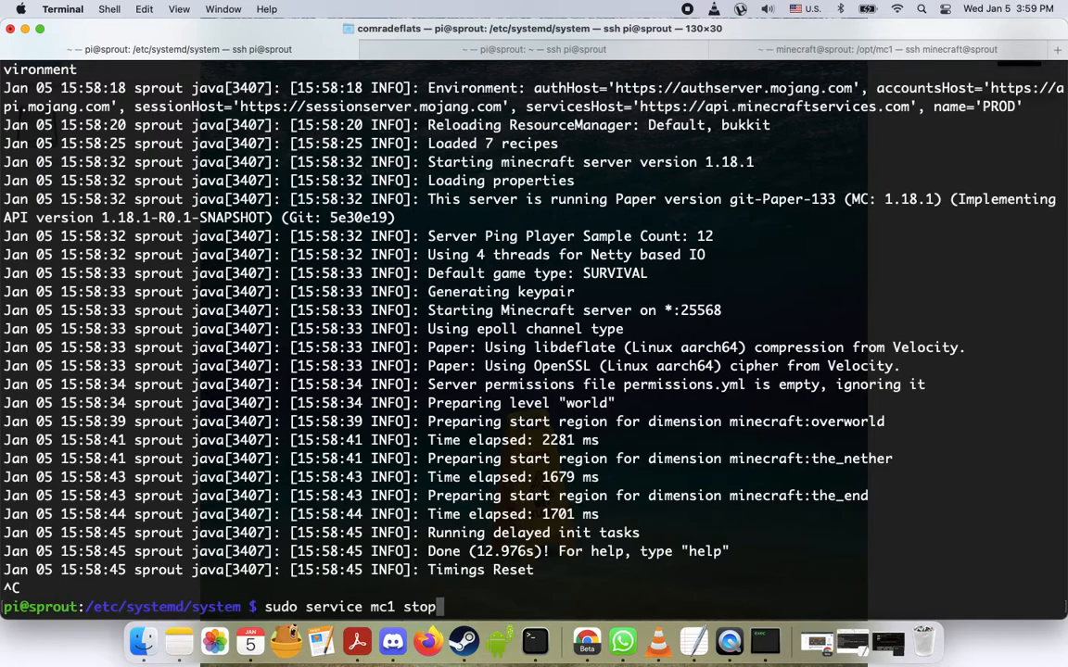
key("Return")
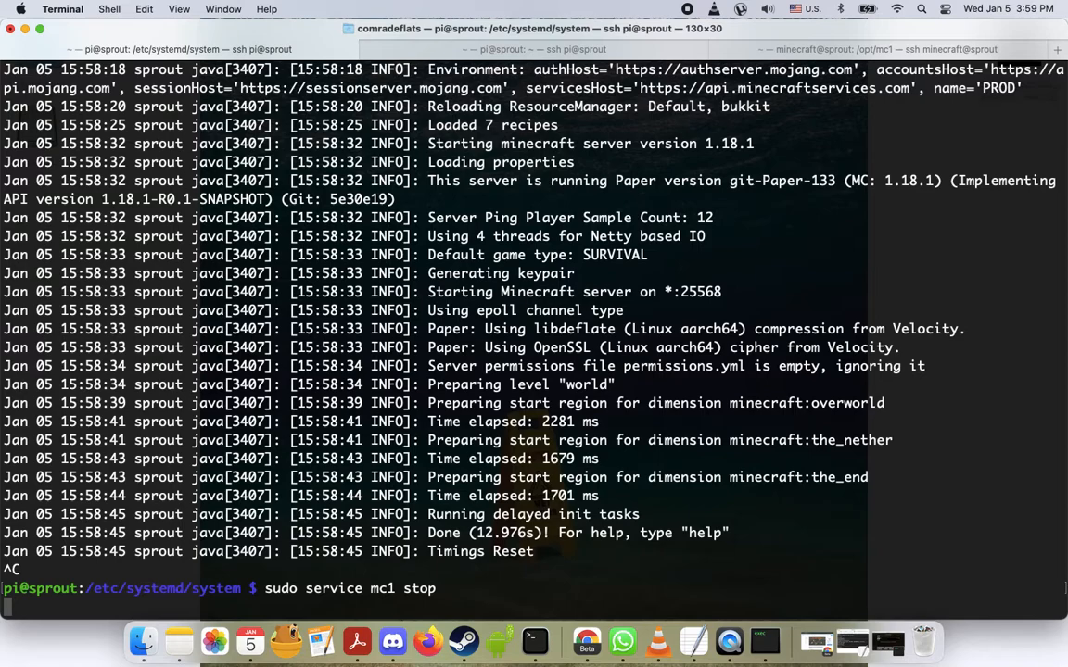
mouse_move(533, 49)
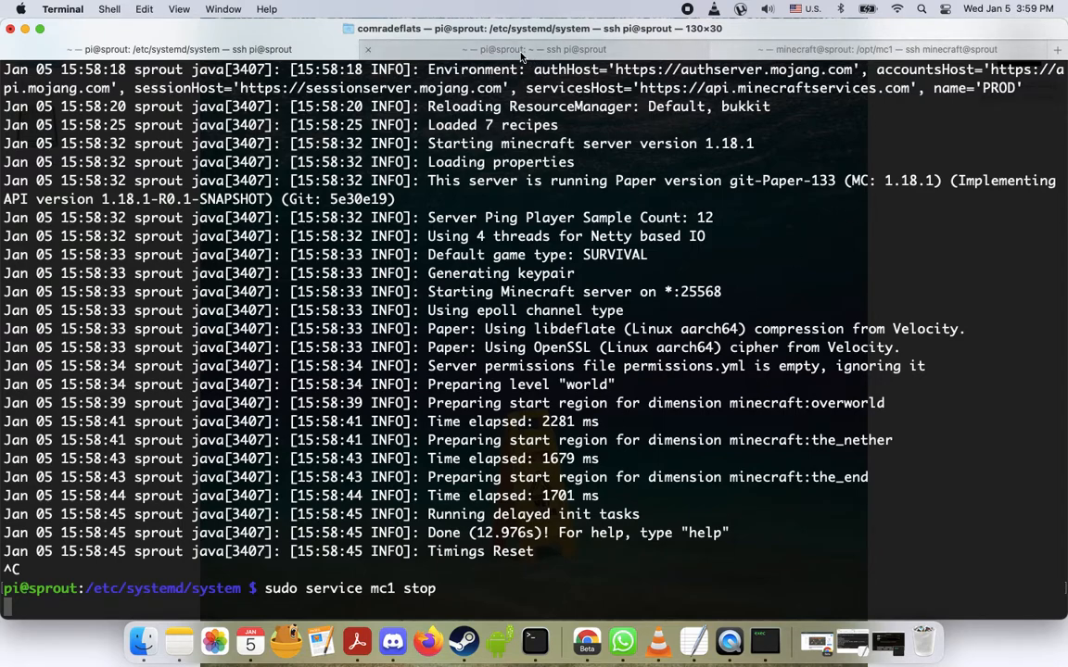
- In the home-directory session, clear the screen and run 'journalctl -fu mc1.service' to follow logs
left_click(520, 51)
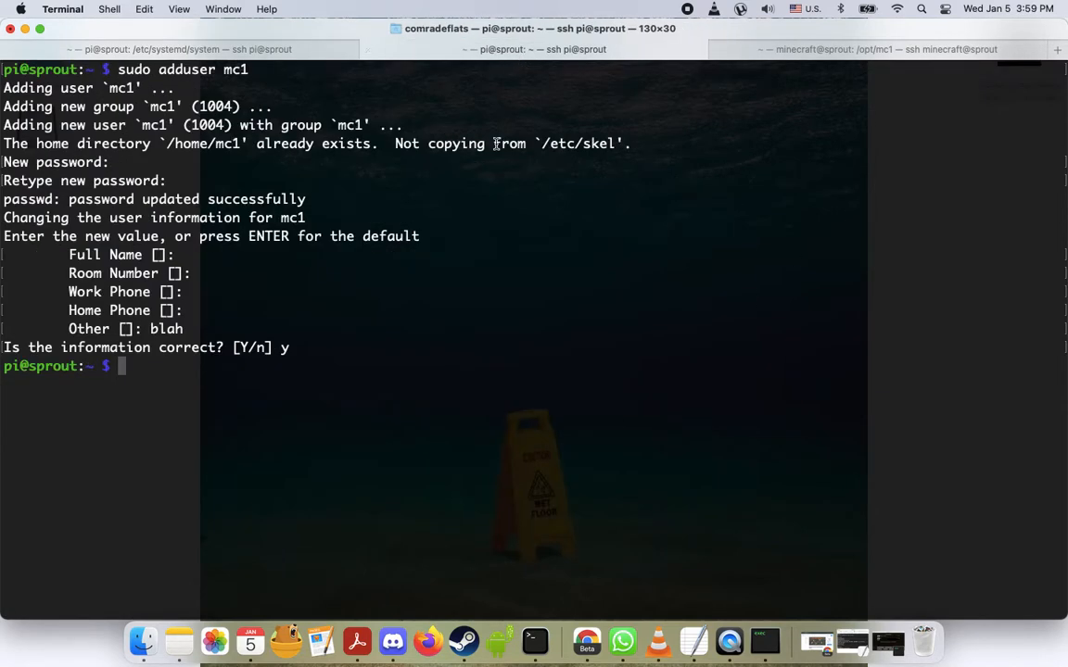
type("clear")
key("Return")
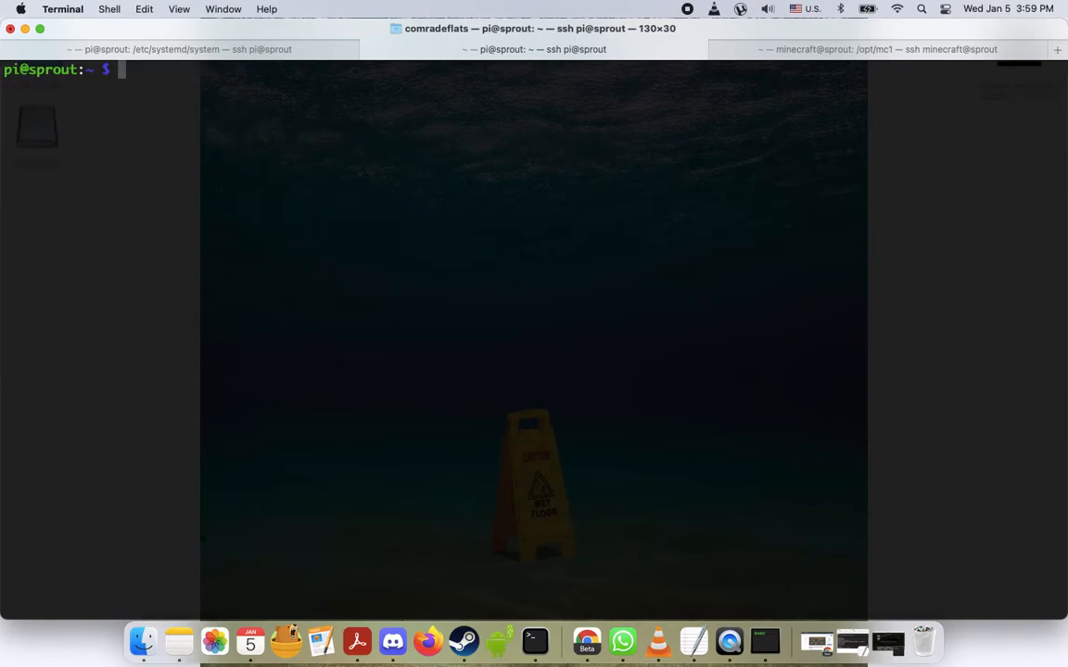
type("journalctl -")
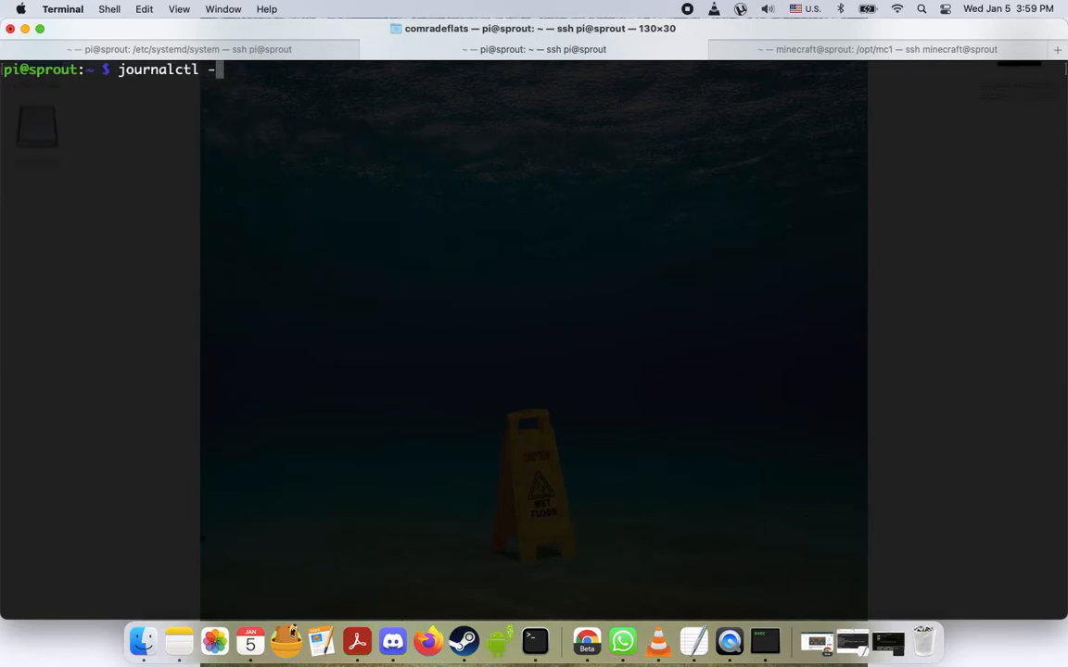
type("fu")
type(" mc1.service")
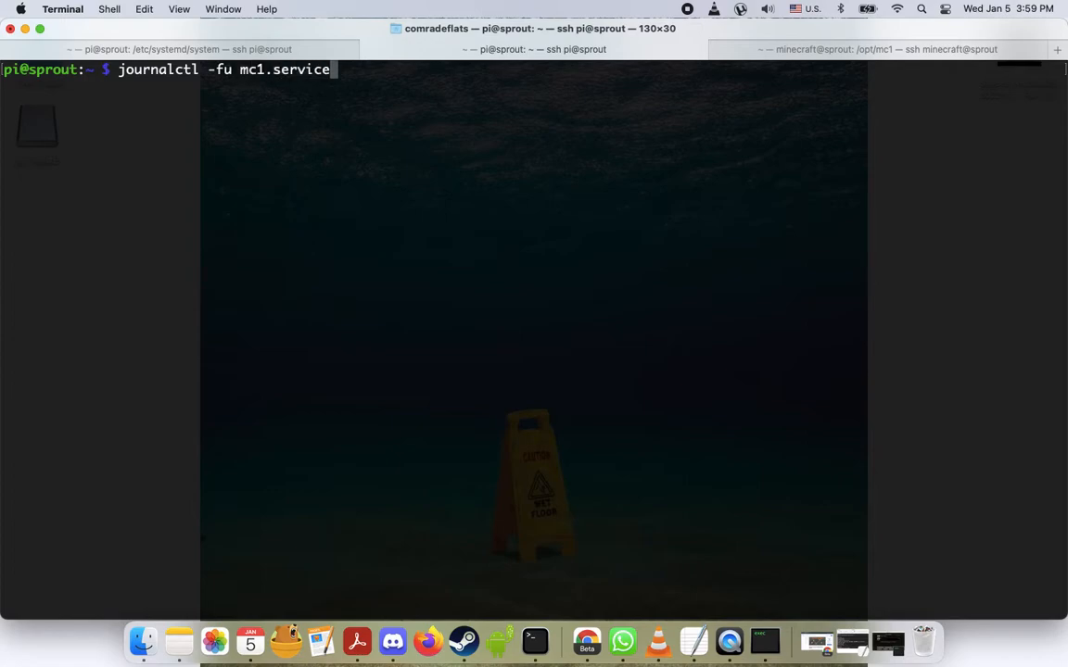
key("Return")
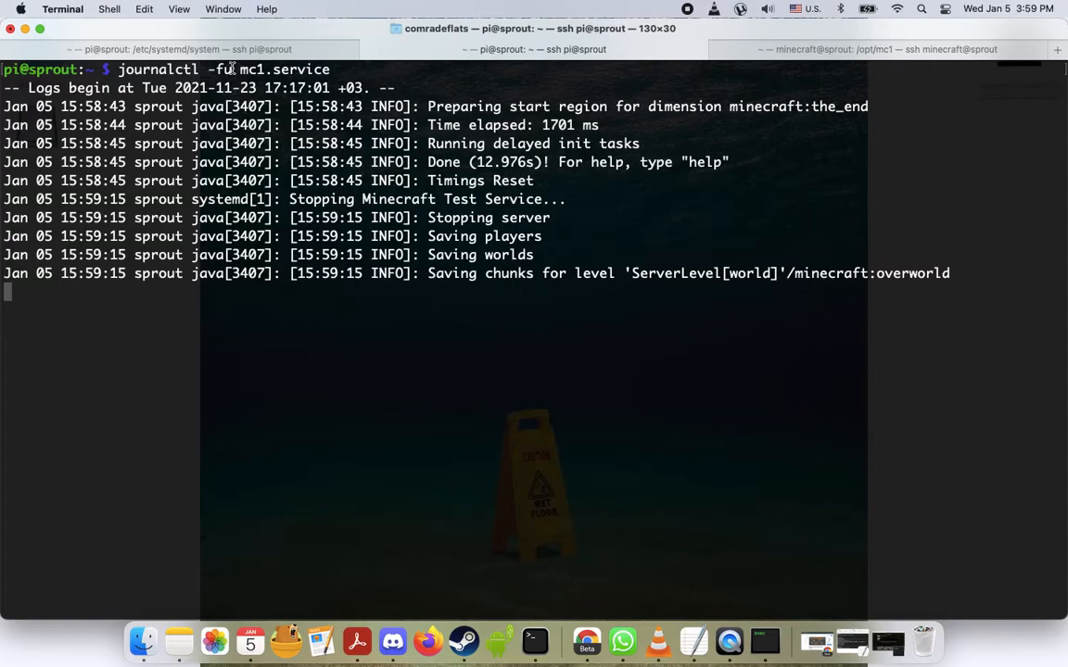
- Switch between sessions and settle on the /etc/systemd/system one running the stop command
left_click(210, 49)
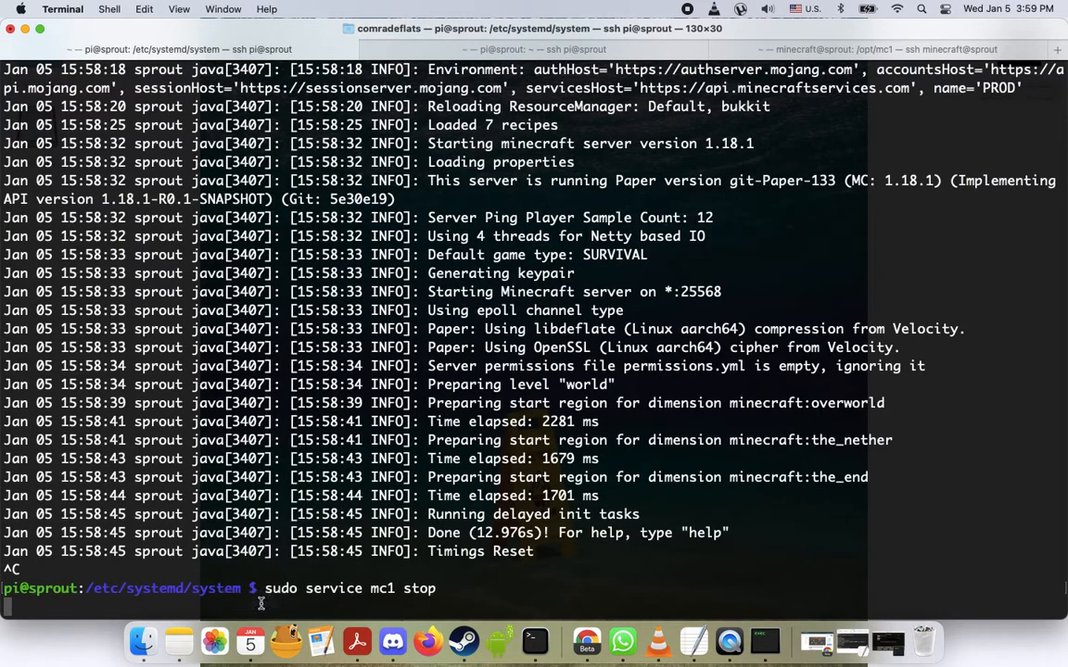
left_click(575, 49)
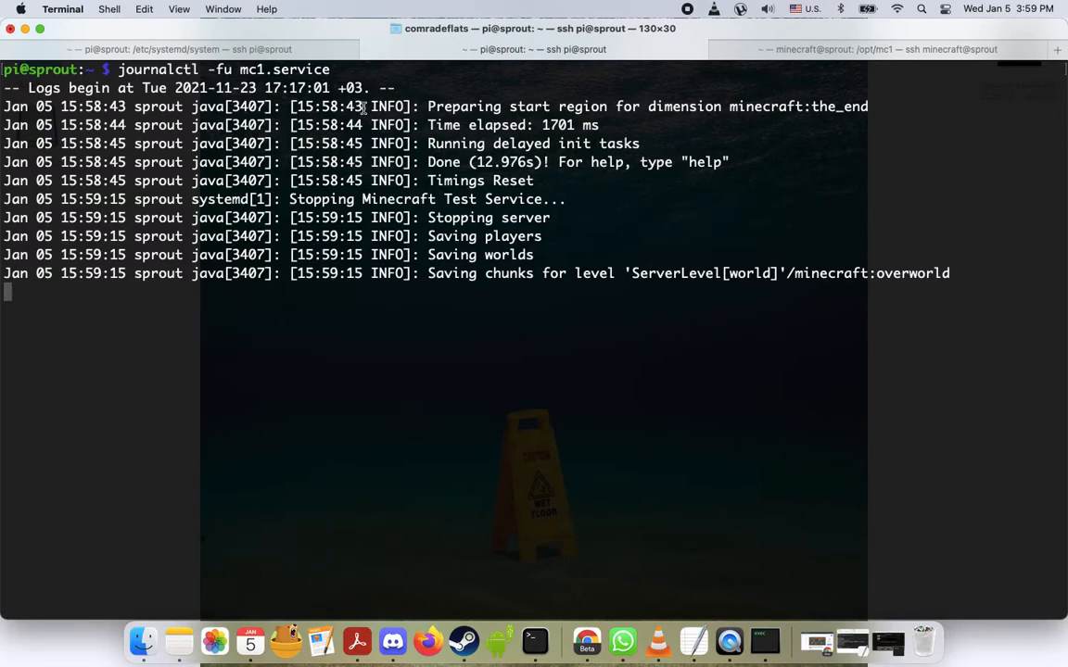
left_click(259, 50)
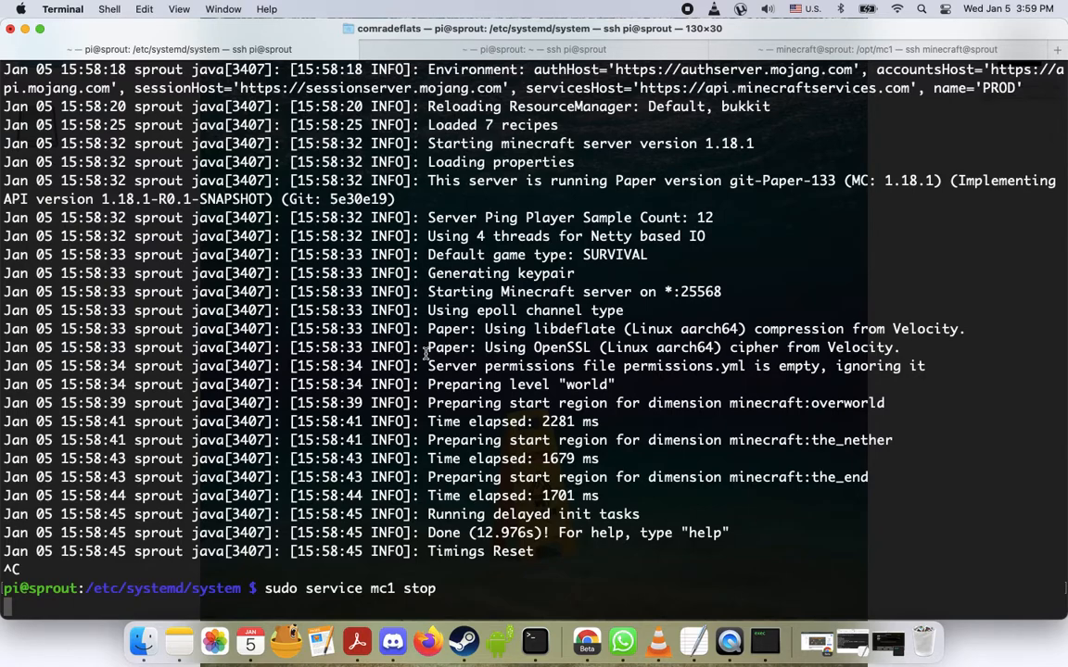
- Interrupt the hanging stop command, clear the screen and run 'sudo reboot' on the Pi
key("ctrl+c")
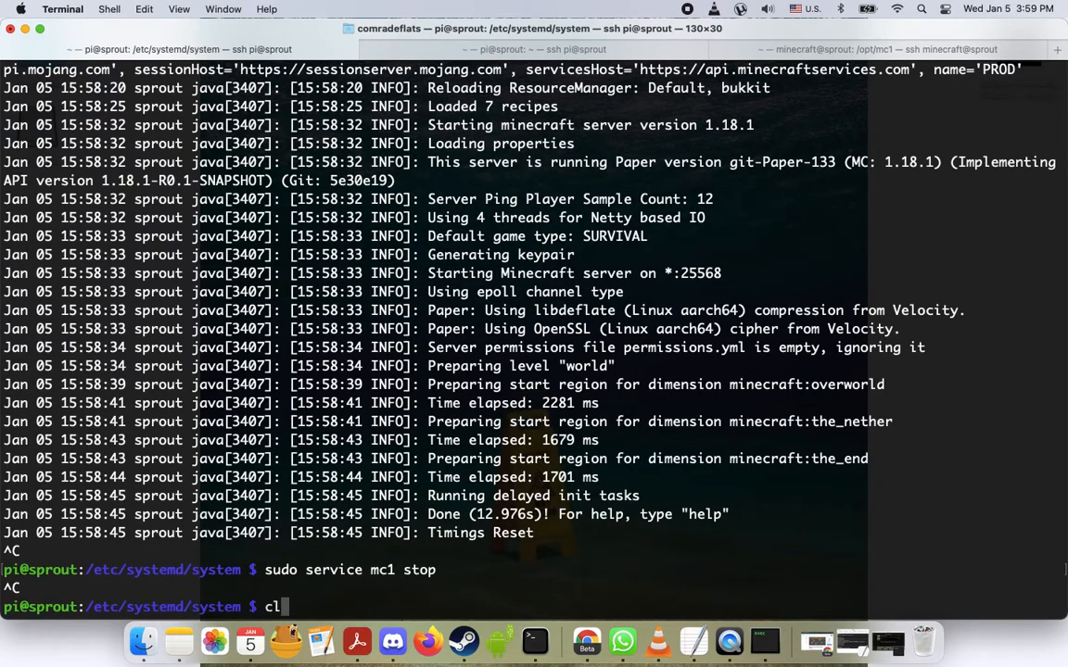
key("ctrl+l")
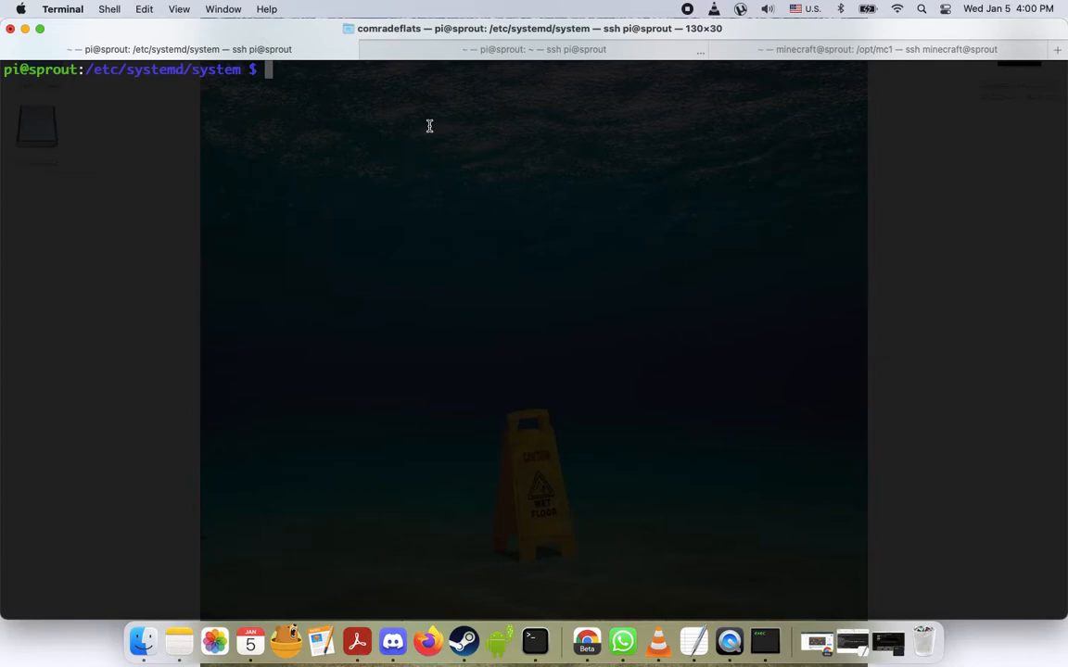
type("sudo ")
type("reboot")
key("Return")
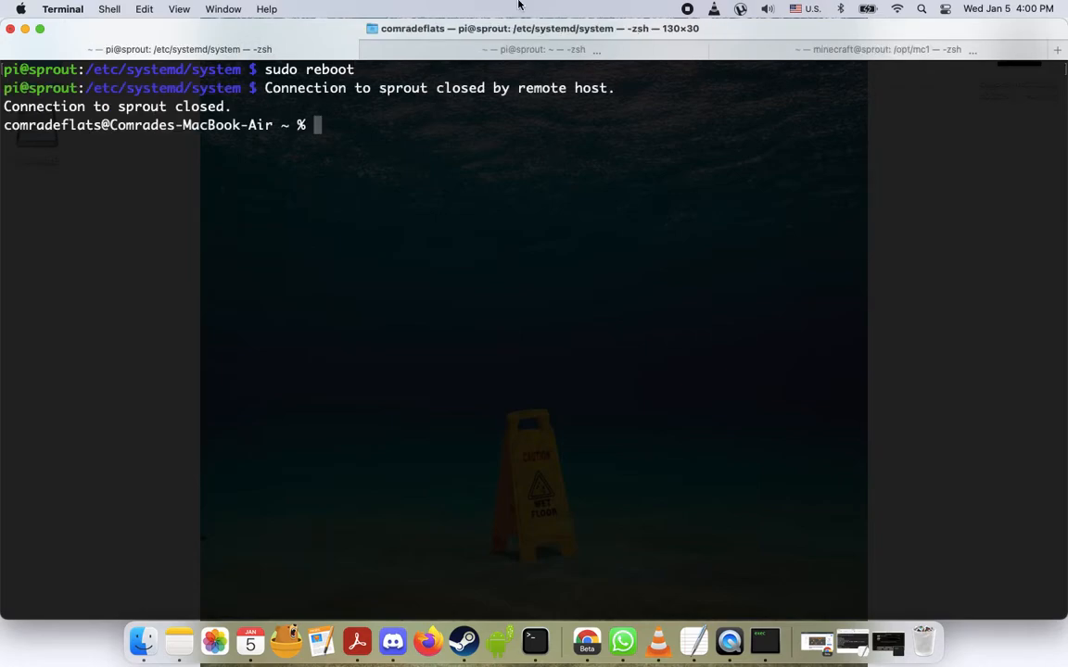
- Highlight the 'connection to sprout closed' message and tidy the local Mac prompt
left_click_drag(380, 87, 559, 102)
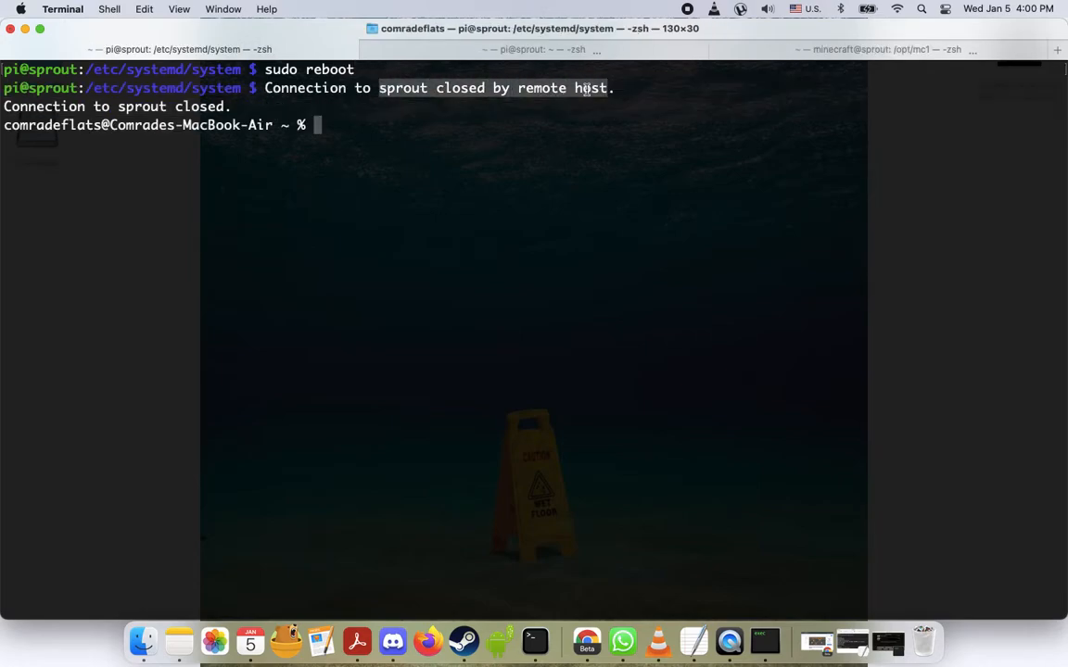
left_click(587, 88)
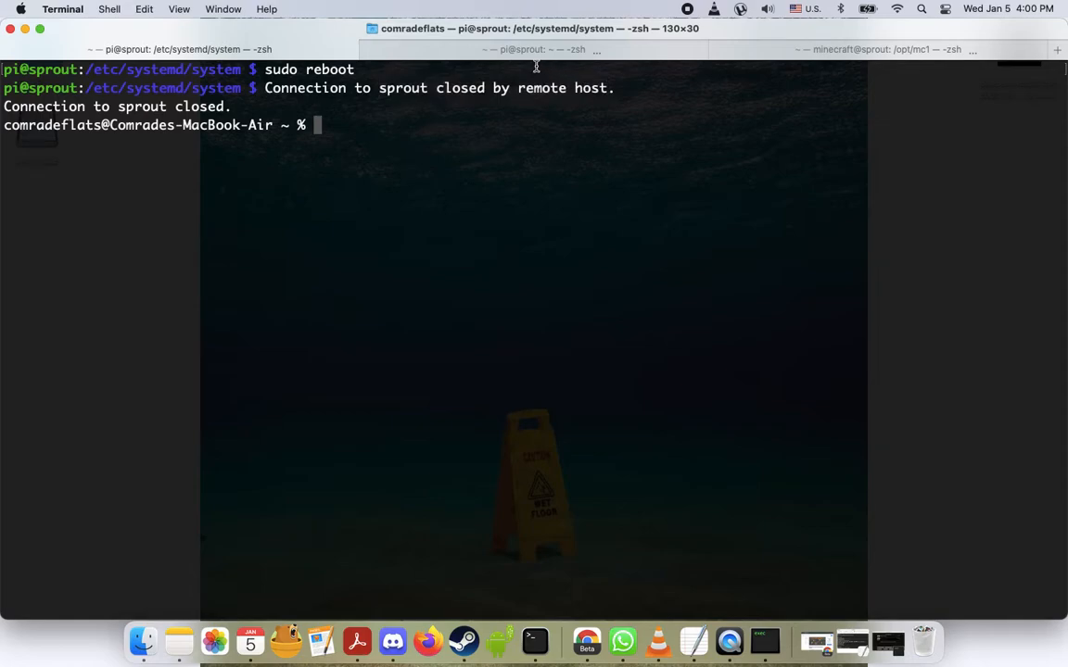
type("10 seconds.")
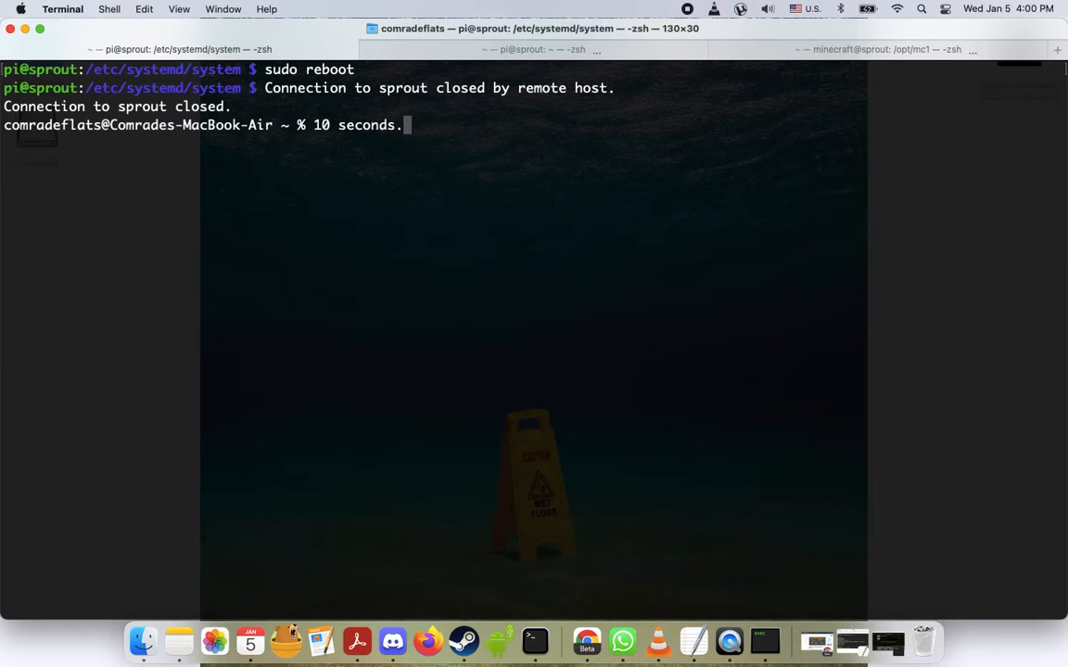
key("BackSpace")
key("BackSpace")
key("BackSpace")
key("BackSpace")
key("BackSpace")
key("BackSpace")
key("BackSpace")
key("BackSpace")
key("BackSpace")
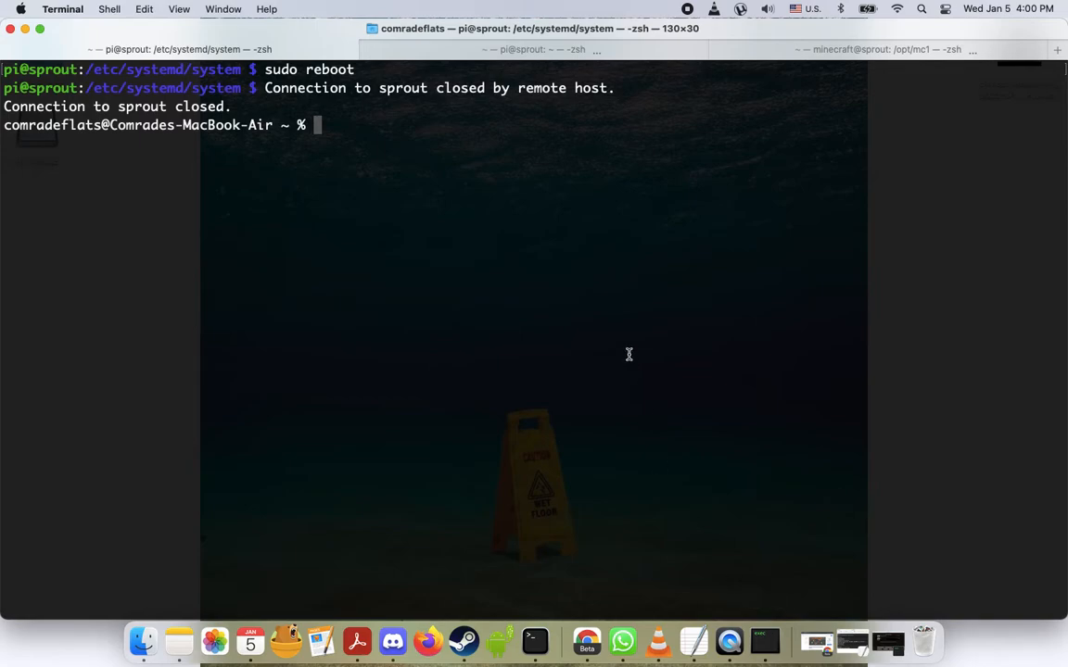
left_click(816, 641)
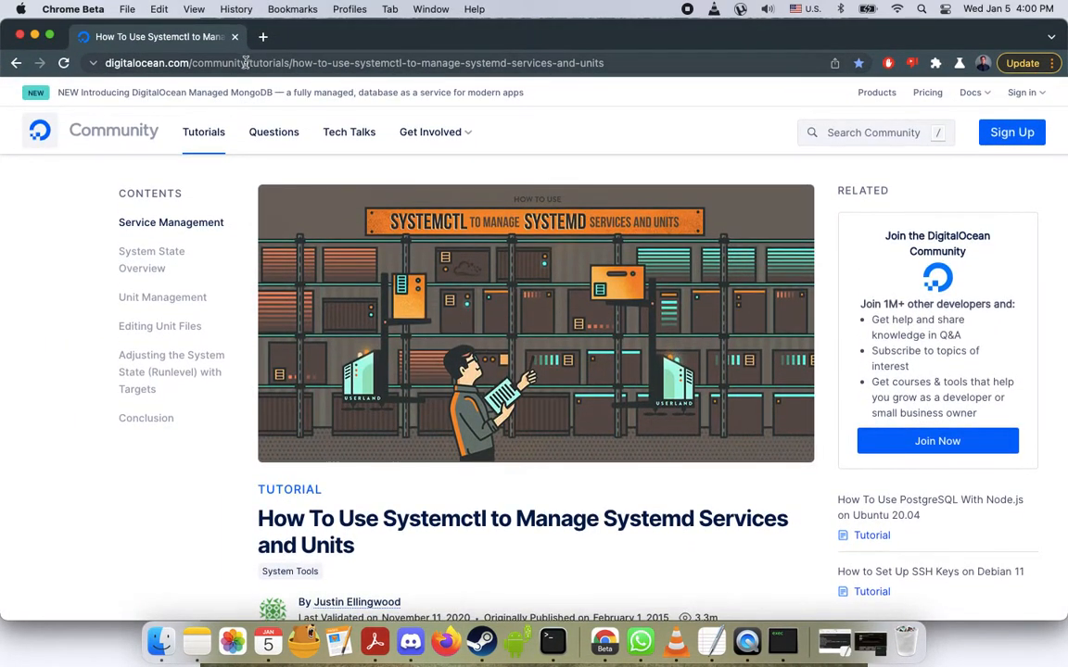
left_click(244, 62)
left_click(210, 62)
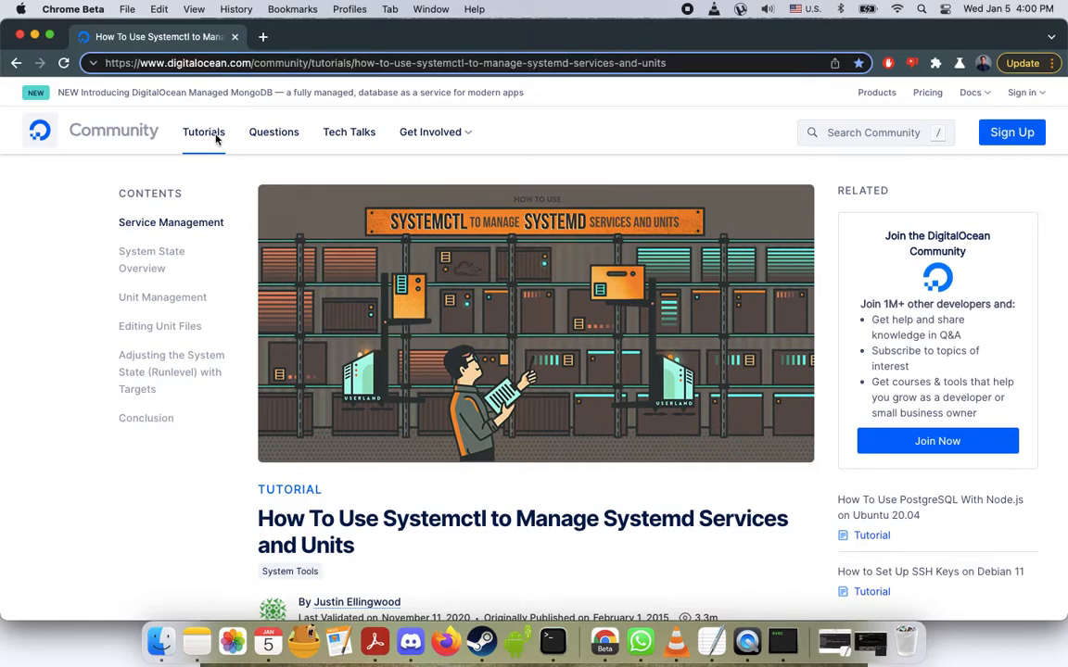
left_click(53, 306)
scroll(445, 382, "down", 1)
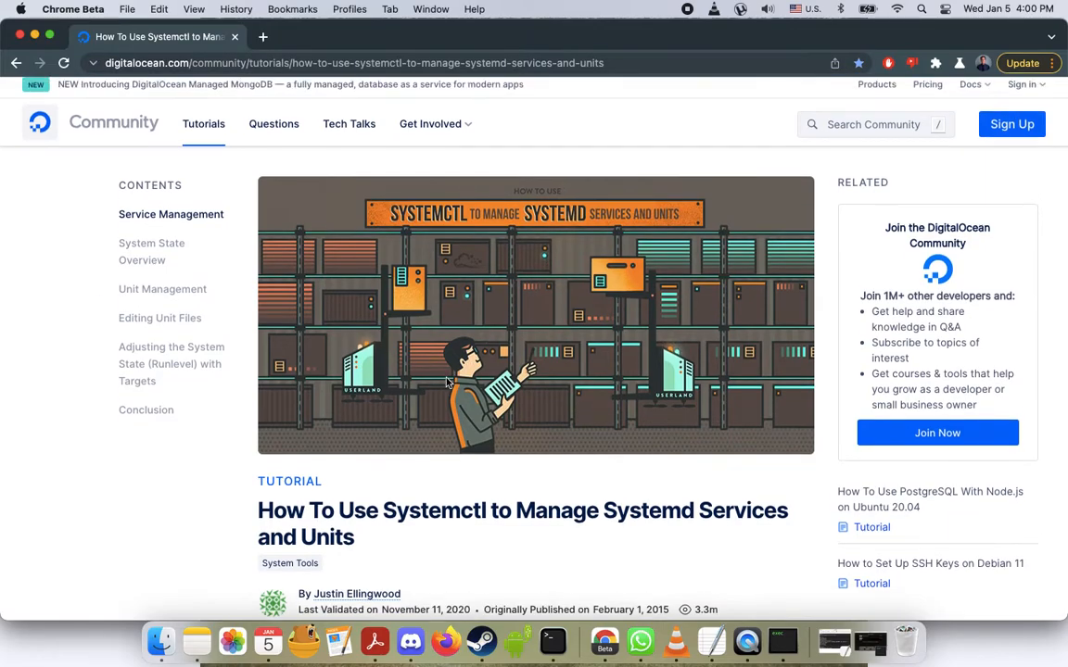
scroll(446, 382, "down", 5)
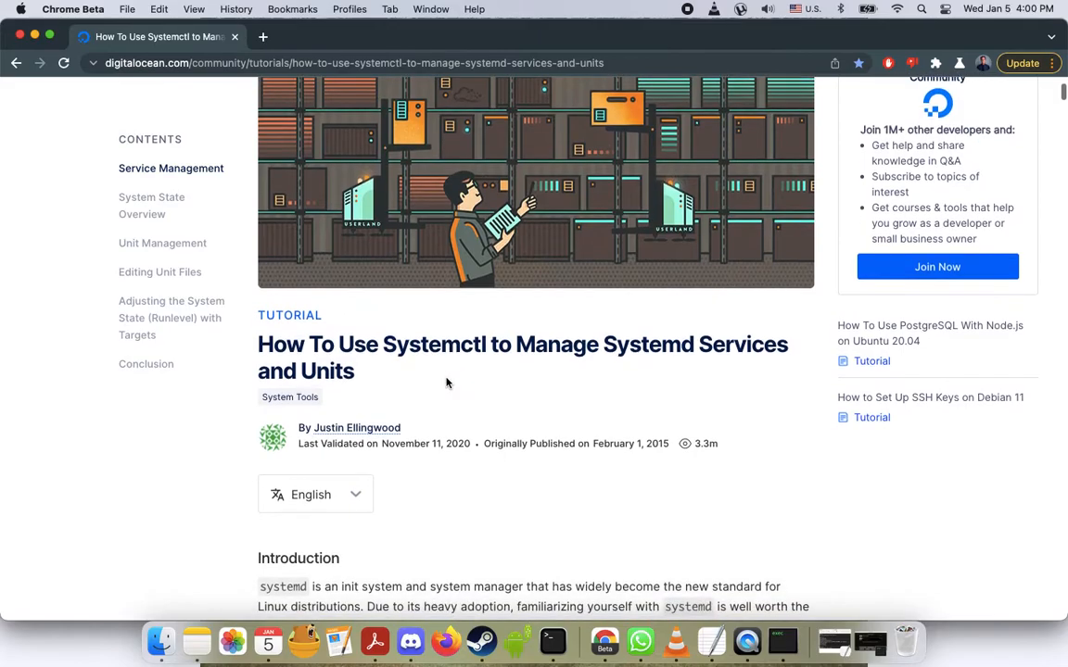
scroll(446, 382, "down", 3)
scroll(446, 382, "down", 3)
scroll(445, 382, "down", 3)
scroll(445, 382, "down", 3)
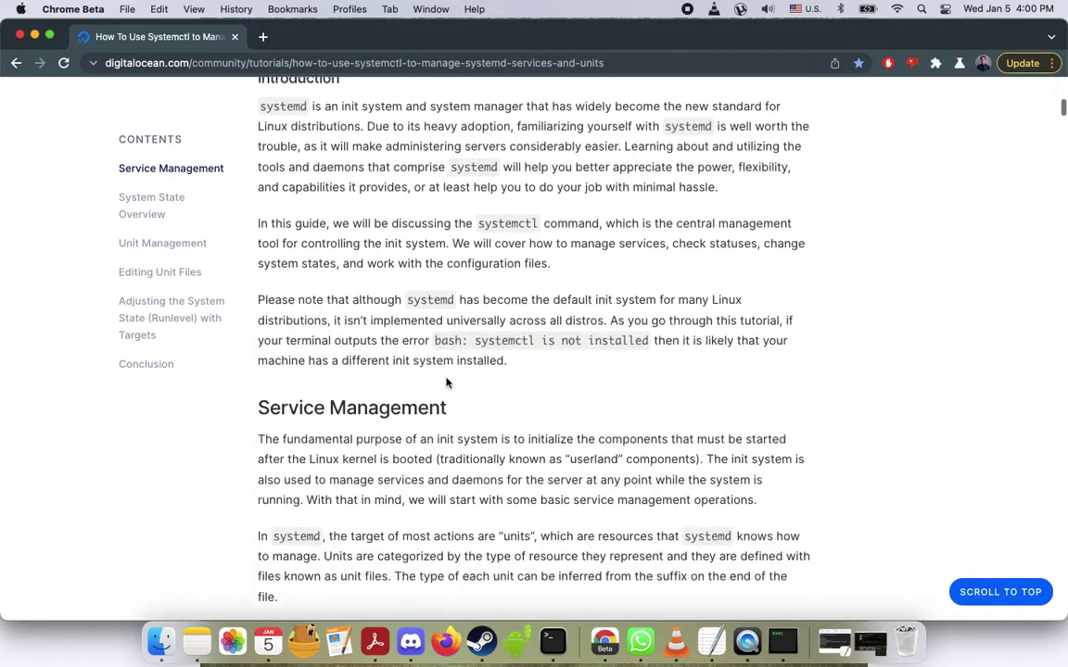
scroll(445, 382, "down", 4)
scroll(446, 381, "down", 3)
scroll(446, 381, "down", 4)
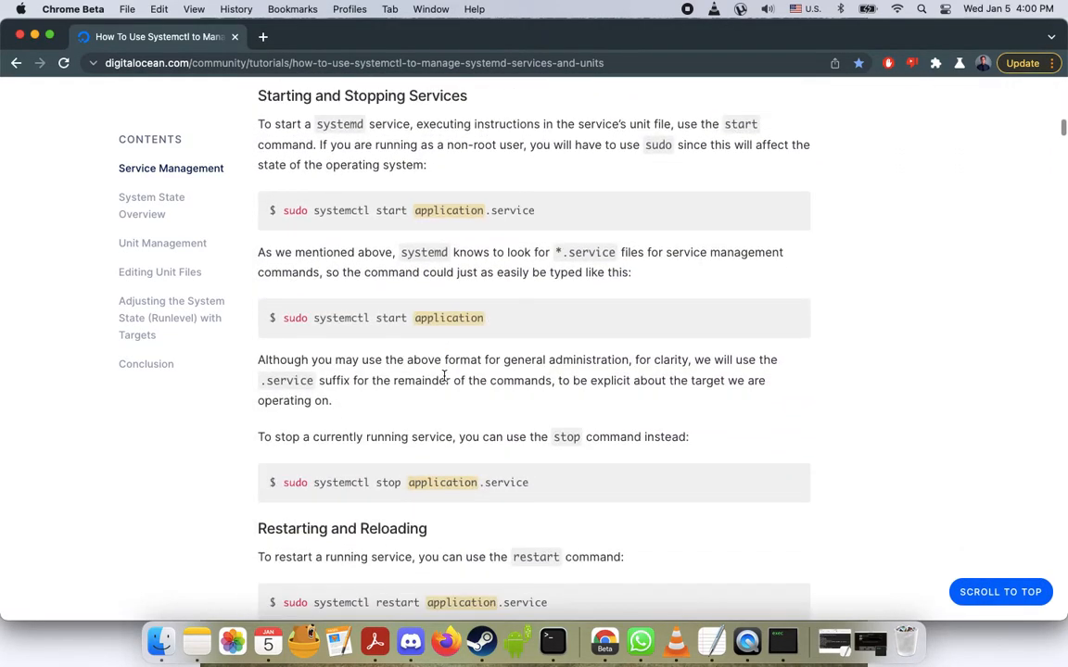
scroll(352, 229, "down", 5)
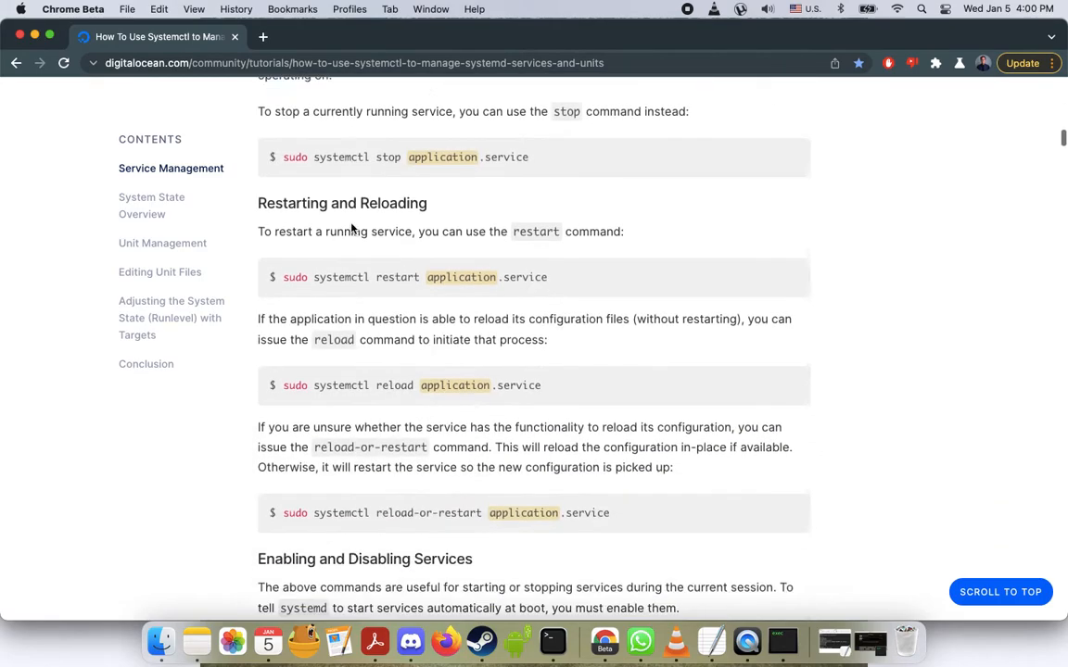
scroll(352, 229, "down", 4)
scroll(352, 228, "down", 4)
scroll(352, 224, "down", 10)
scroll(352, 224, "down", 2)
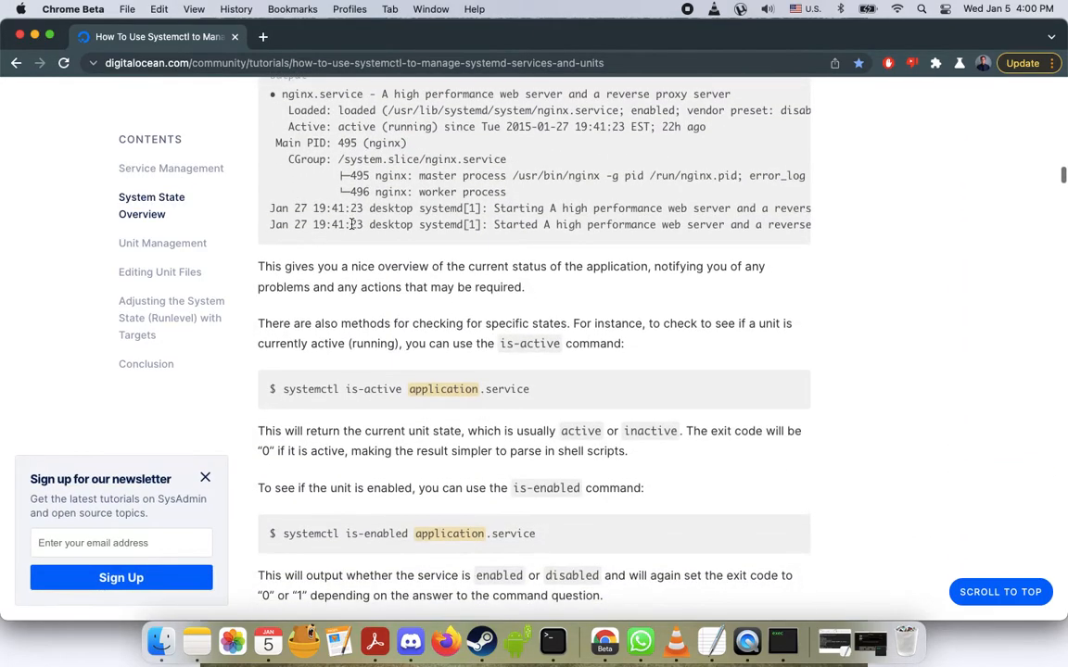
scroll(352, 224, "up", 3)
scroll(352, 224, "up", 8)
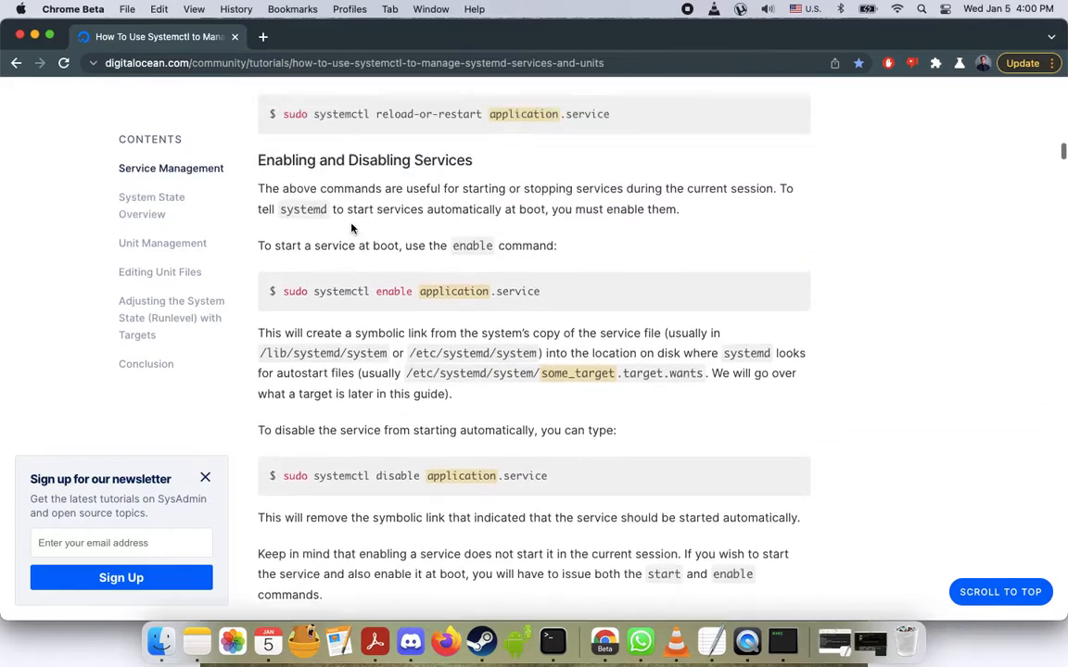
scroll(352, 224, "up", 6)
scroll(352, 224, "up", 6)
scroll(351, 224, "up", 4)
scroll(351, 225, "up", 4)
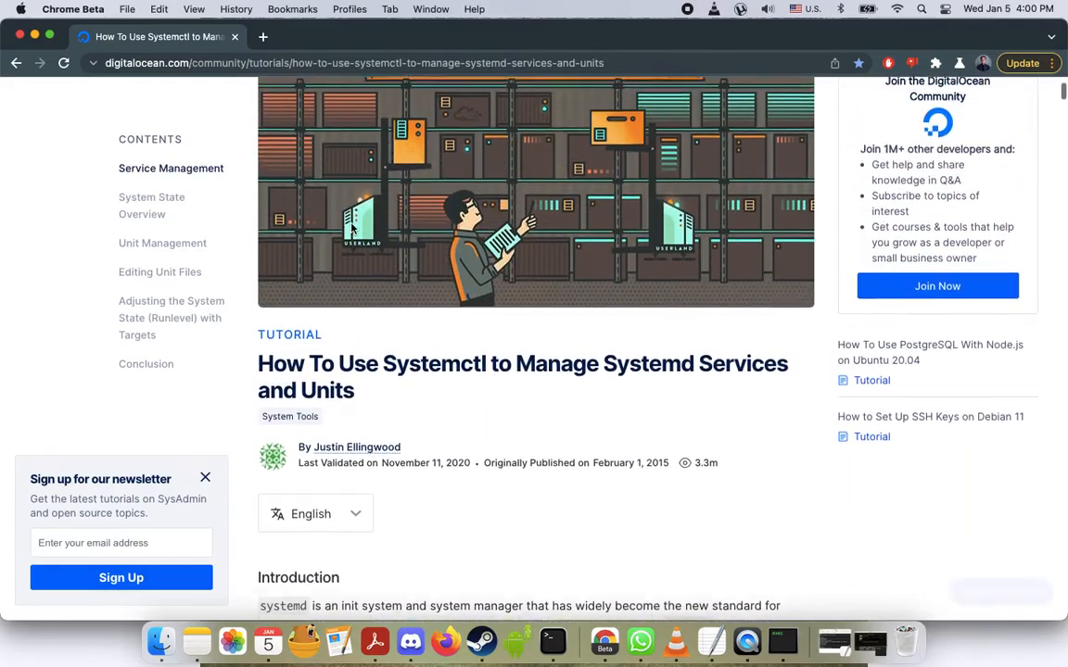
scroll(351, 225, "up", 4)
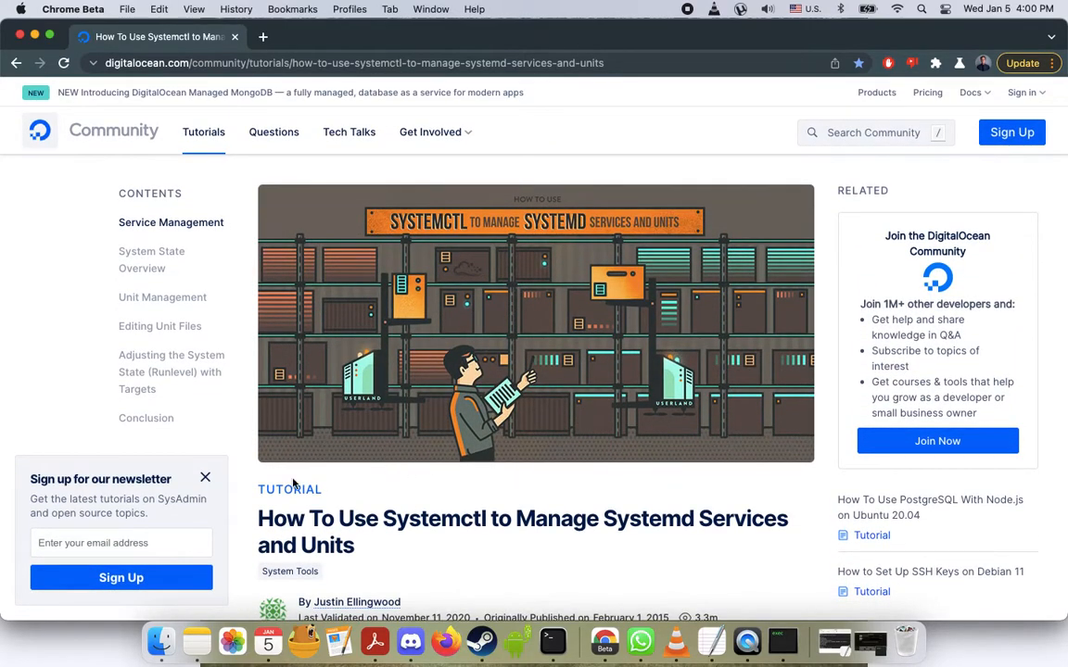
- Reconnect to the rebooted Pi with 'ssh pi@sprout' and log in with the password
left_click(34, 36)
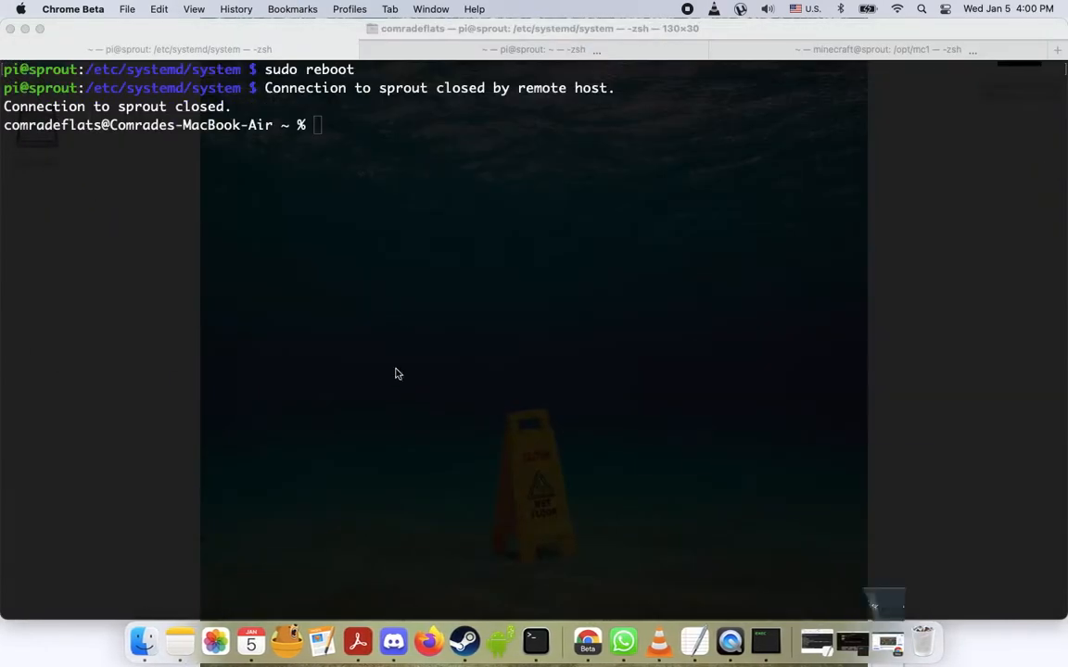
type("ssh ")
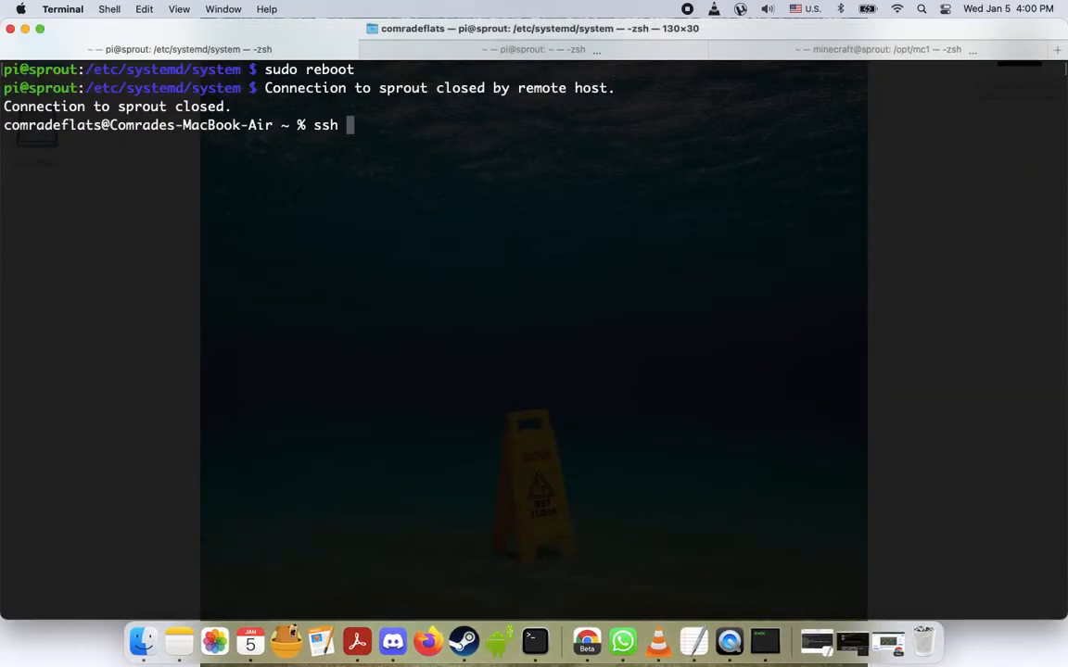
type("pi@sprout")
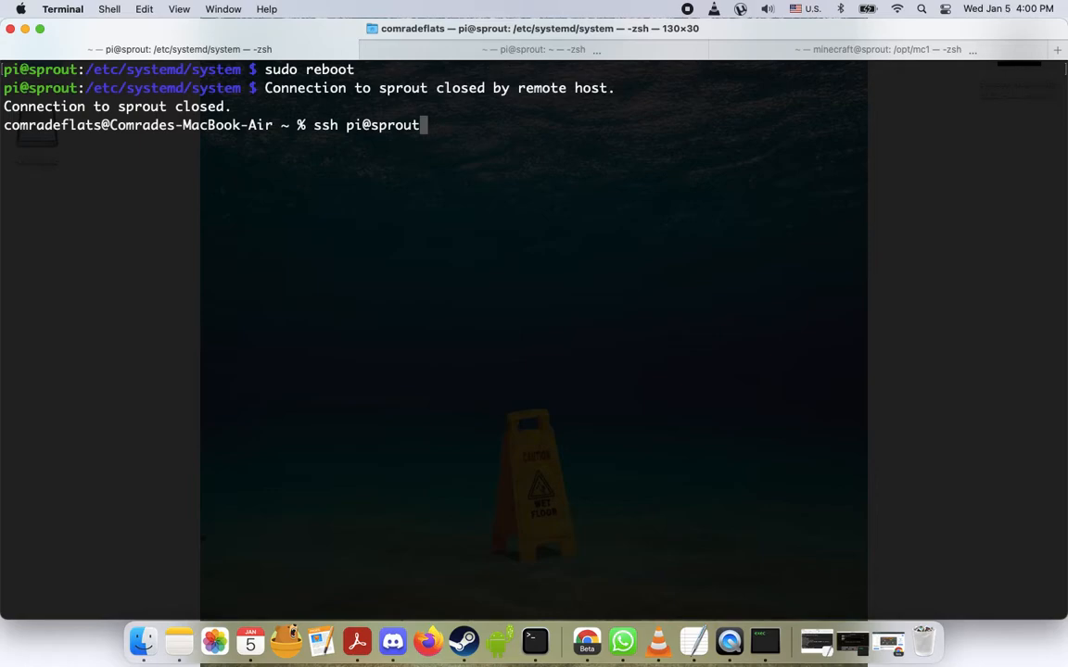
key("Return")
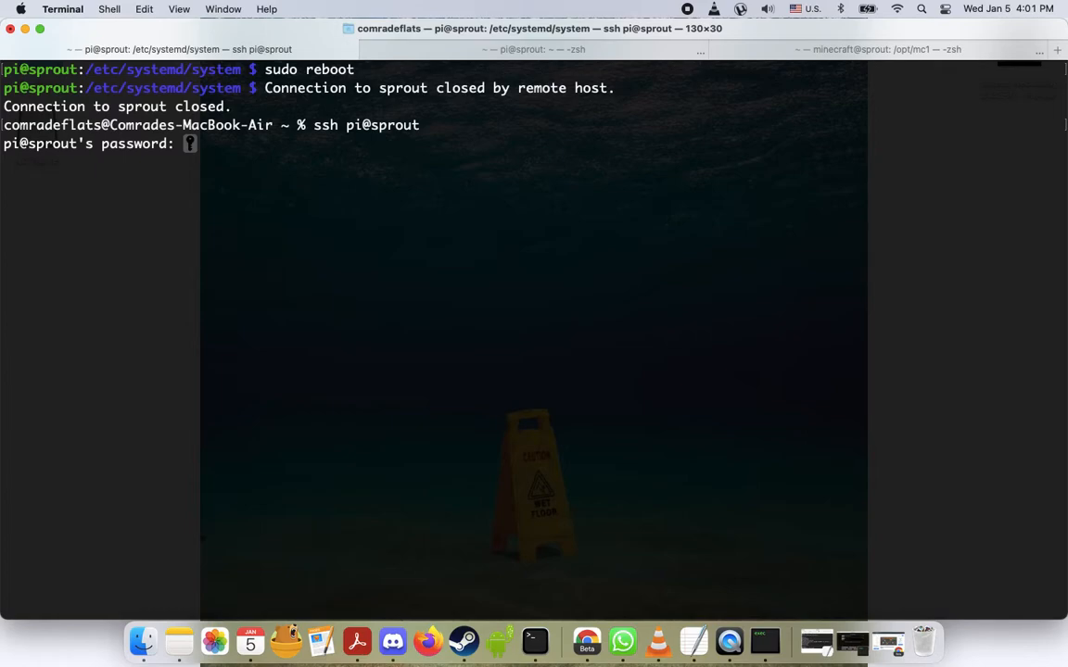
key("Return")
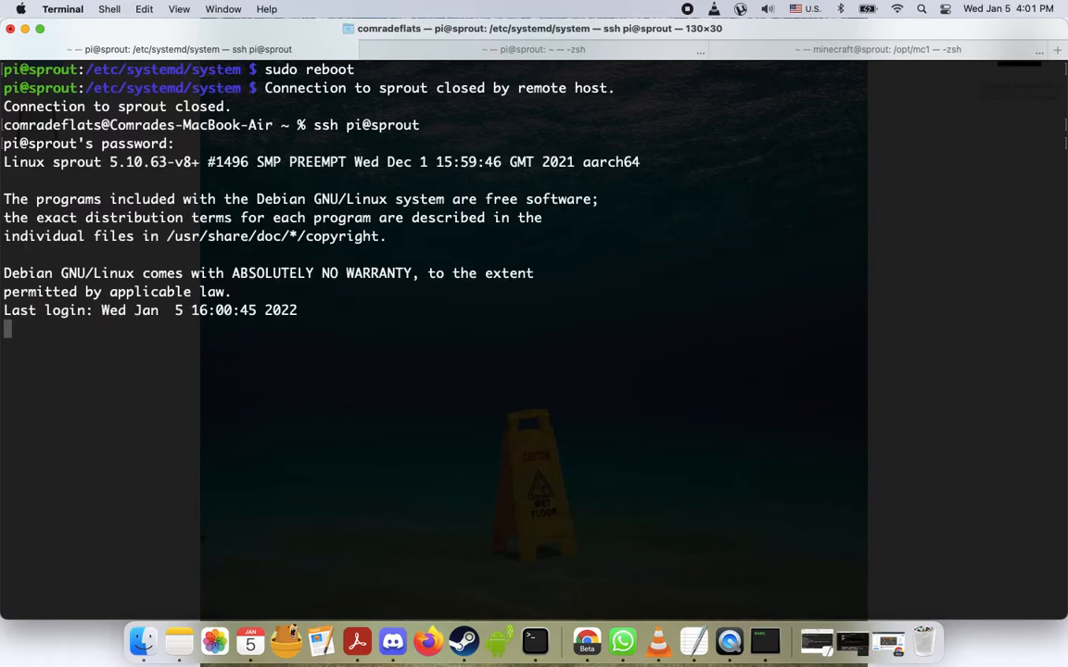
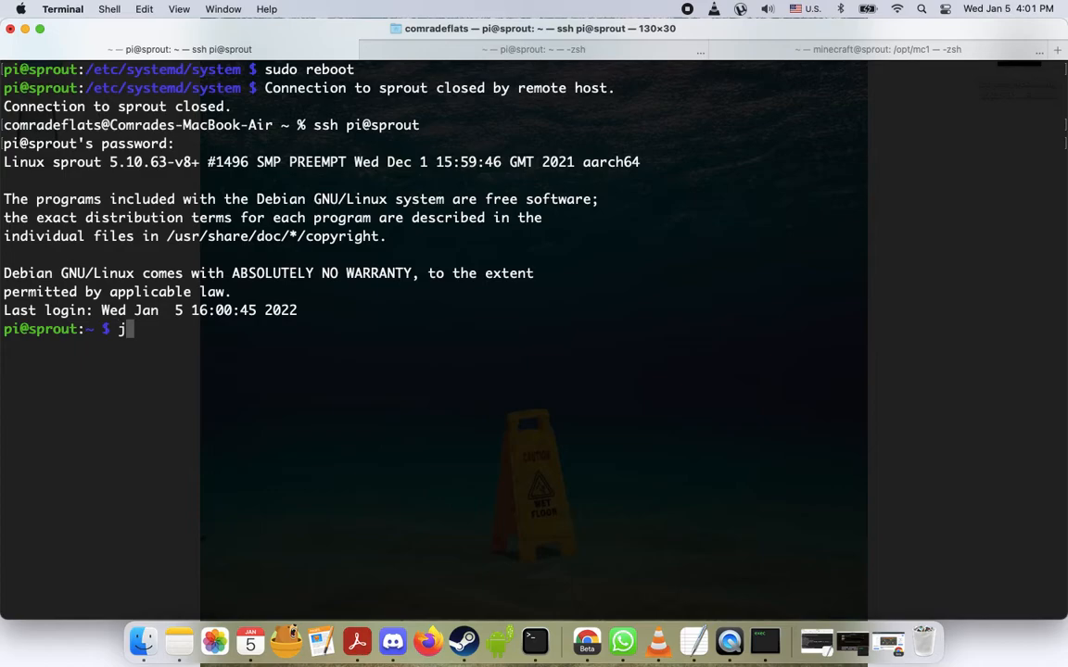
- Run 'service mc1 status' and highlight the active (running) status and startup log lines
key("BackSpace")
key("BackSpace")
key("BackSpace")
key("BackSpace")
type("syste")
key("BackSpace")
key("BackSpace")
key("BackSpace")
key("BackSpace")
type("ervice ")
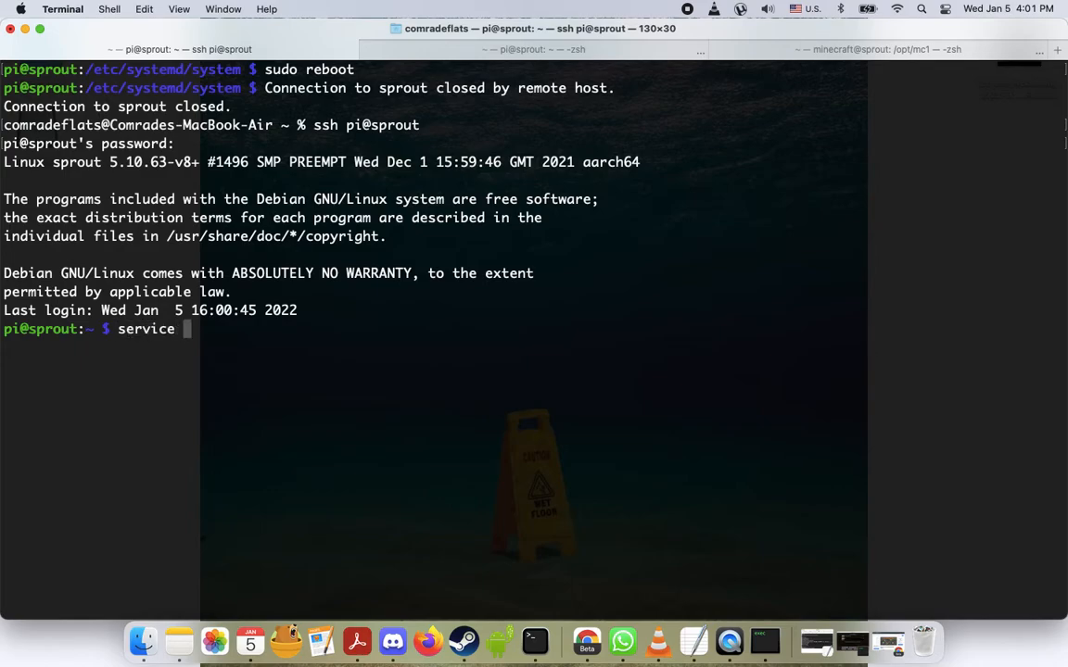
type("mc1 sta")
type("tus")
key("Return")
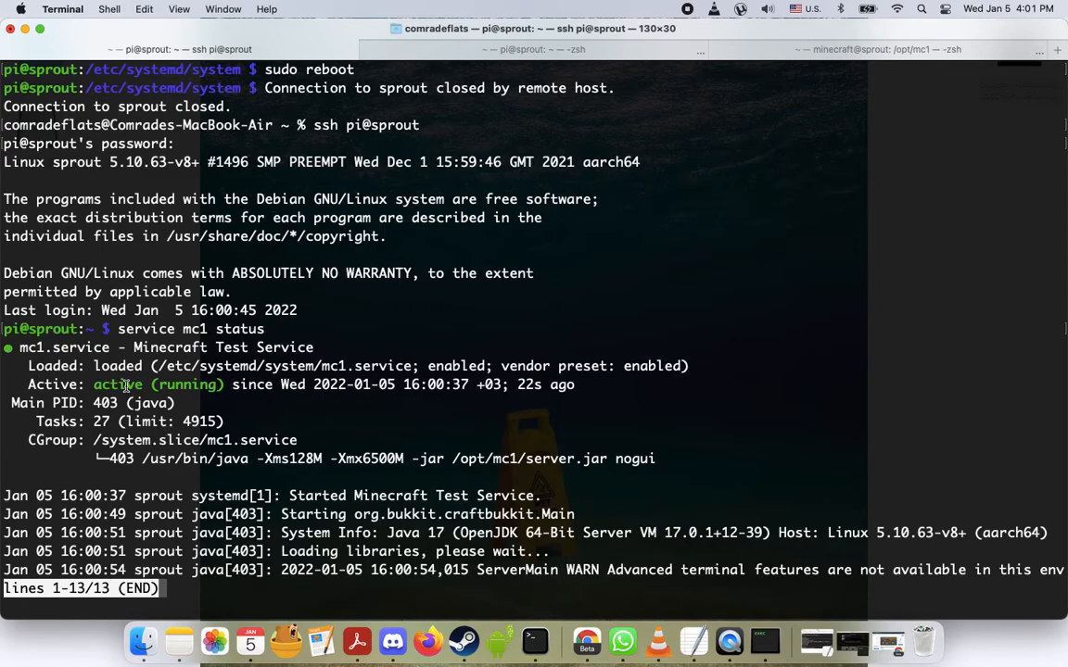
left_click_drag(93, 384, 195, 384)
left_click(195, 385)
left_click_drag(304, 491, 348, 569)
left_click(329, 556)
- Exit the status pager and follow the live journal with 'journalctl -fu mc1.service'
key("q")
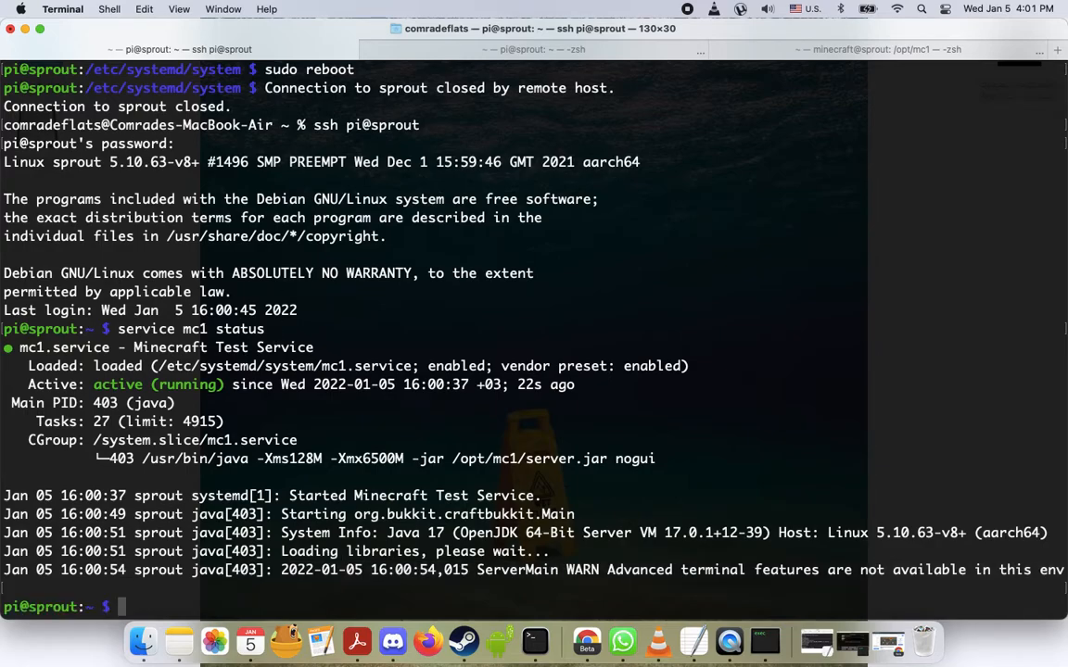
type("journalctl ")
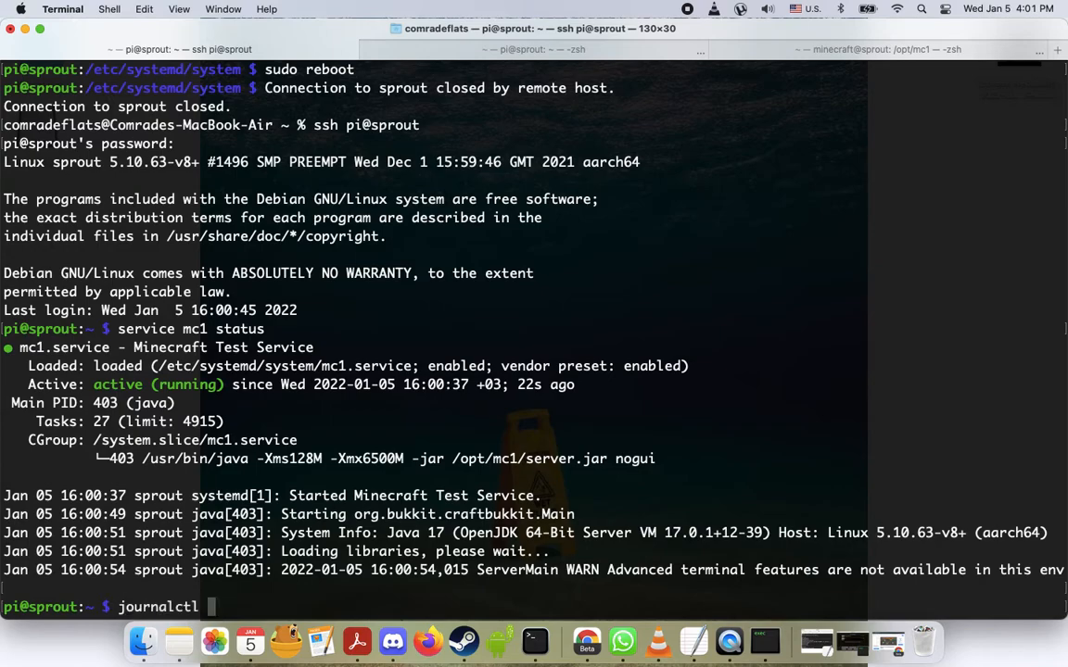
type("-fu m")
type("c1.")
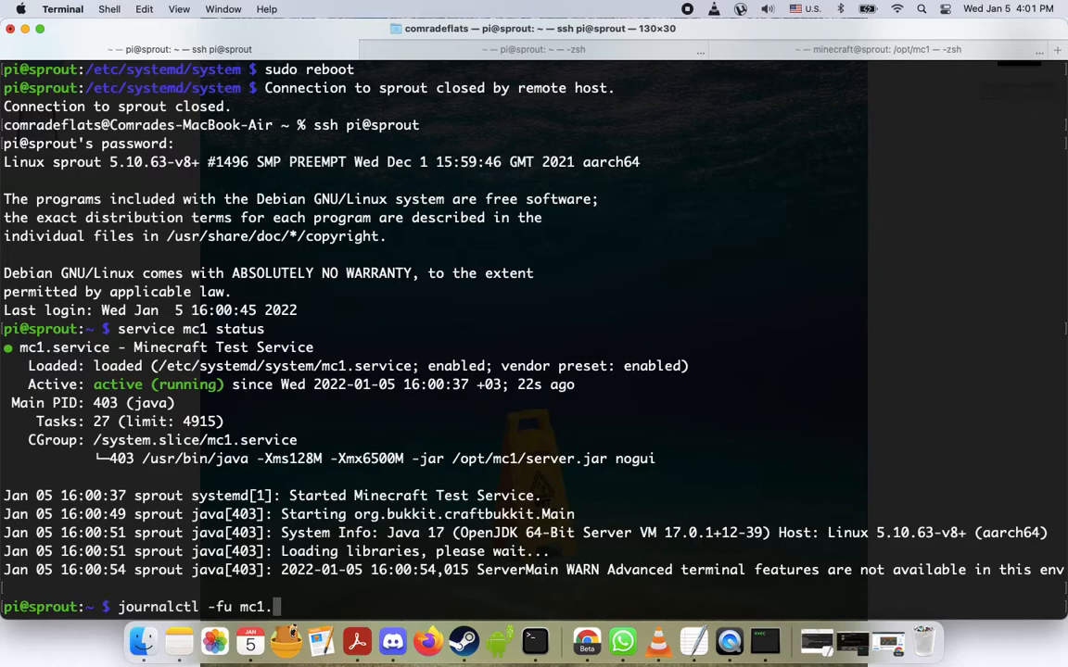
type("service")
key("Return")
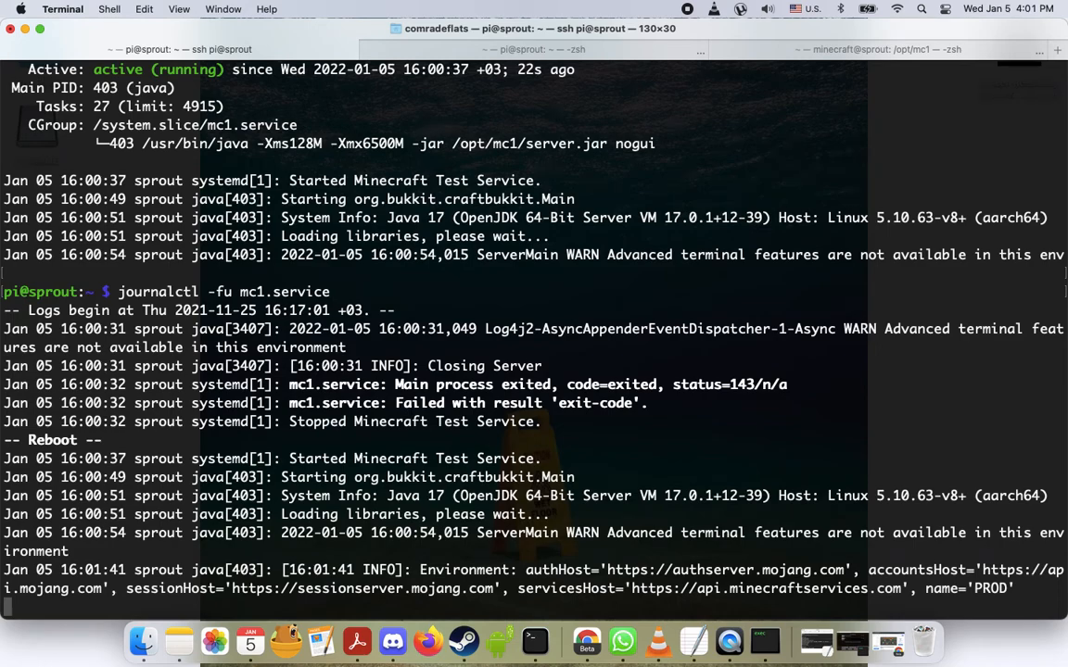
- Stop following the logs with Ctrl+C and clear the terminal screen
key("ctrl+c")
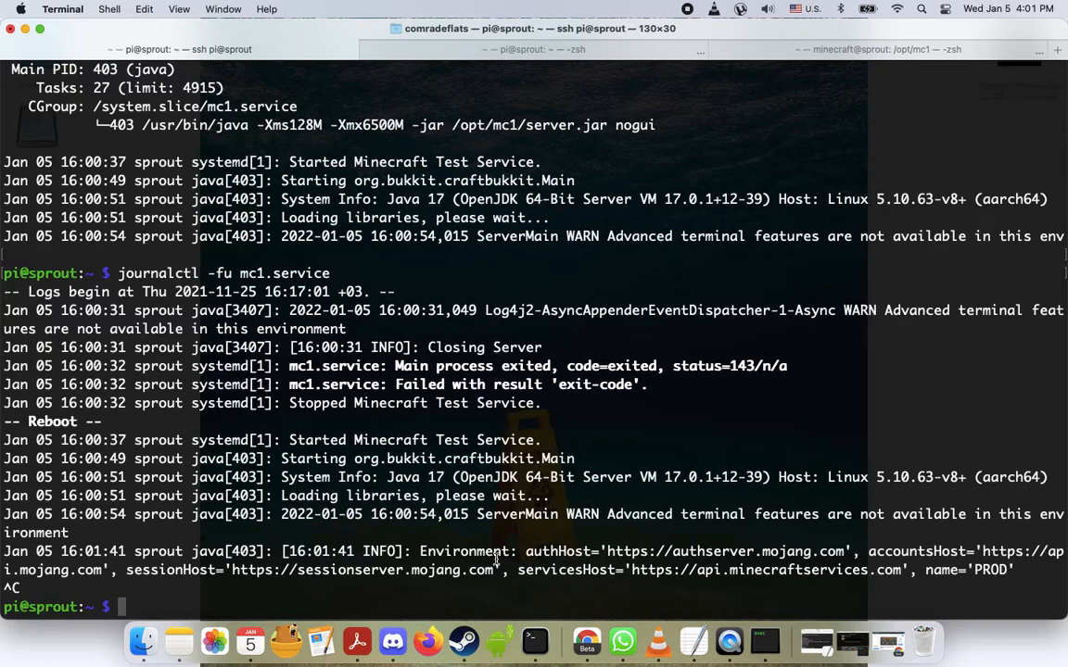
type("clear")
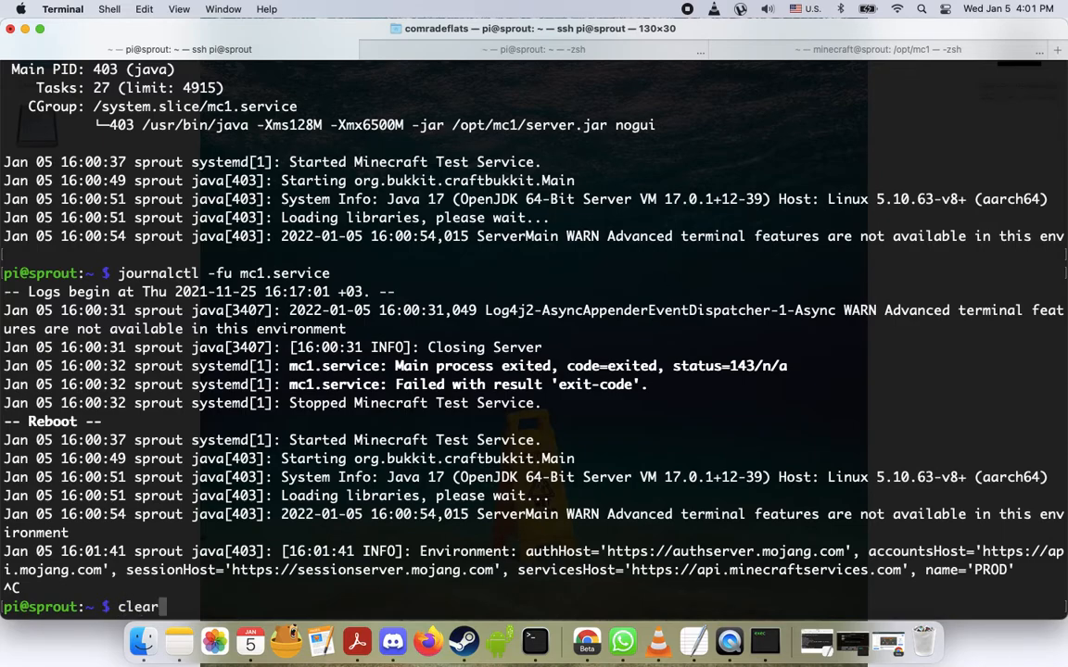
key("Return")
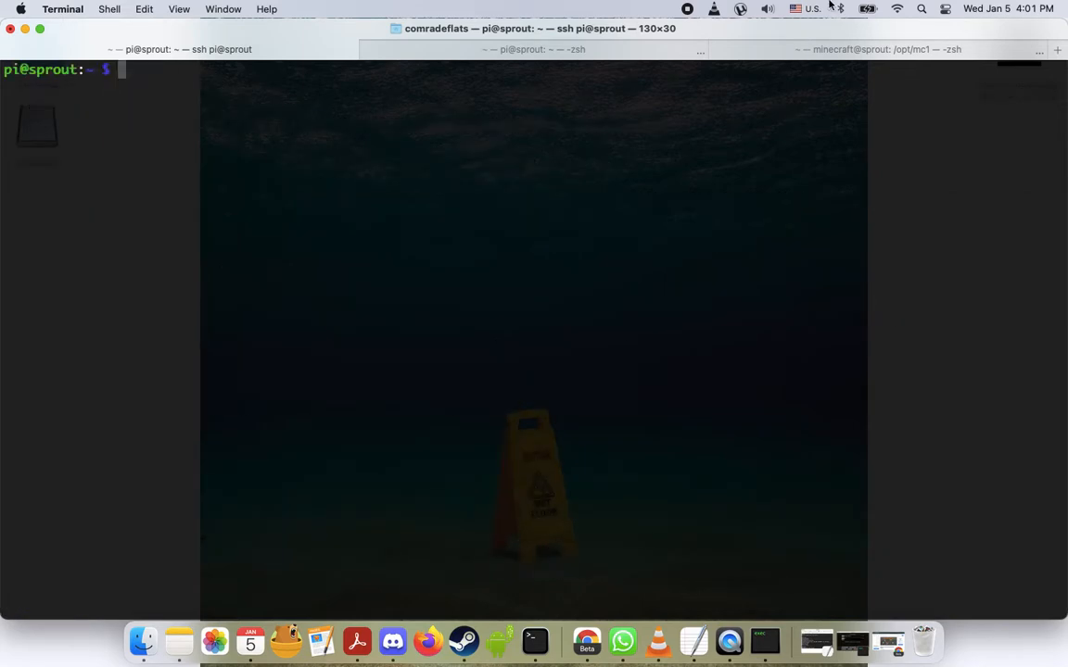